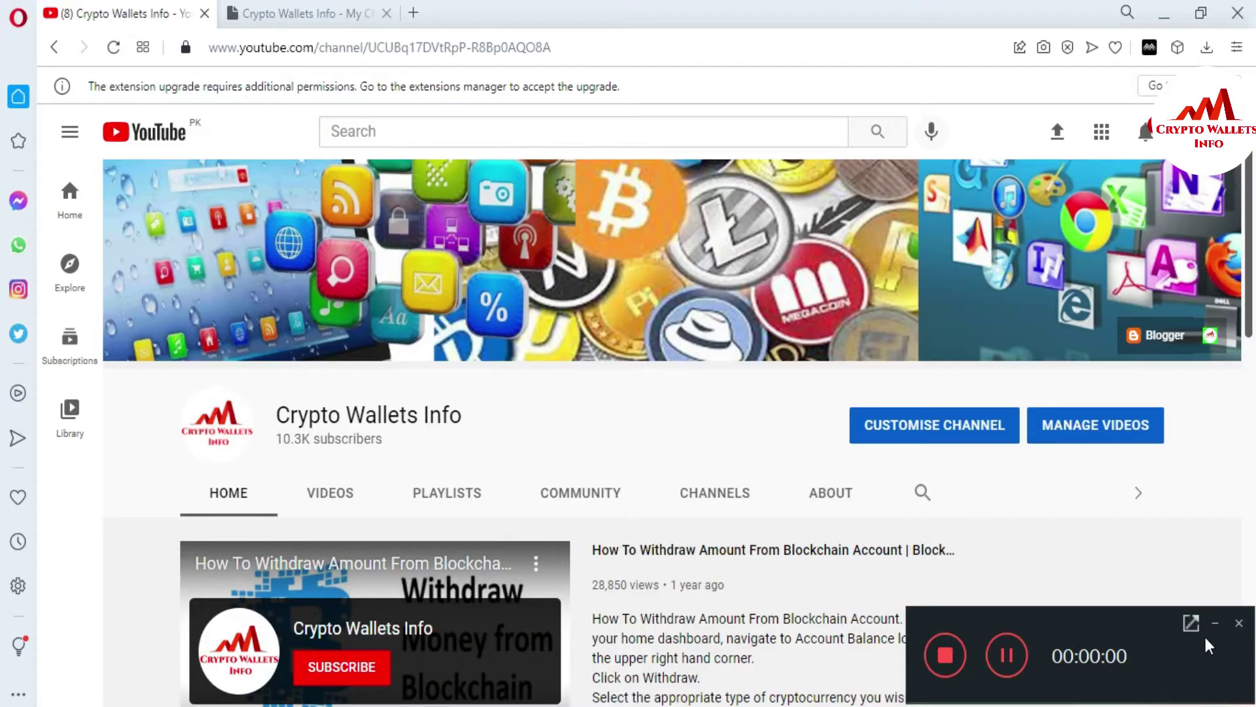
# Step: Switch to the cryptowalletsinfo.com tab and scroll through its coin-review home page
pyautogui.click(1215, 622)
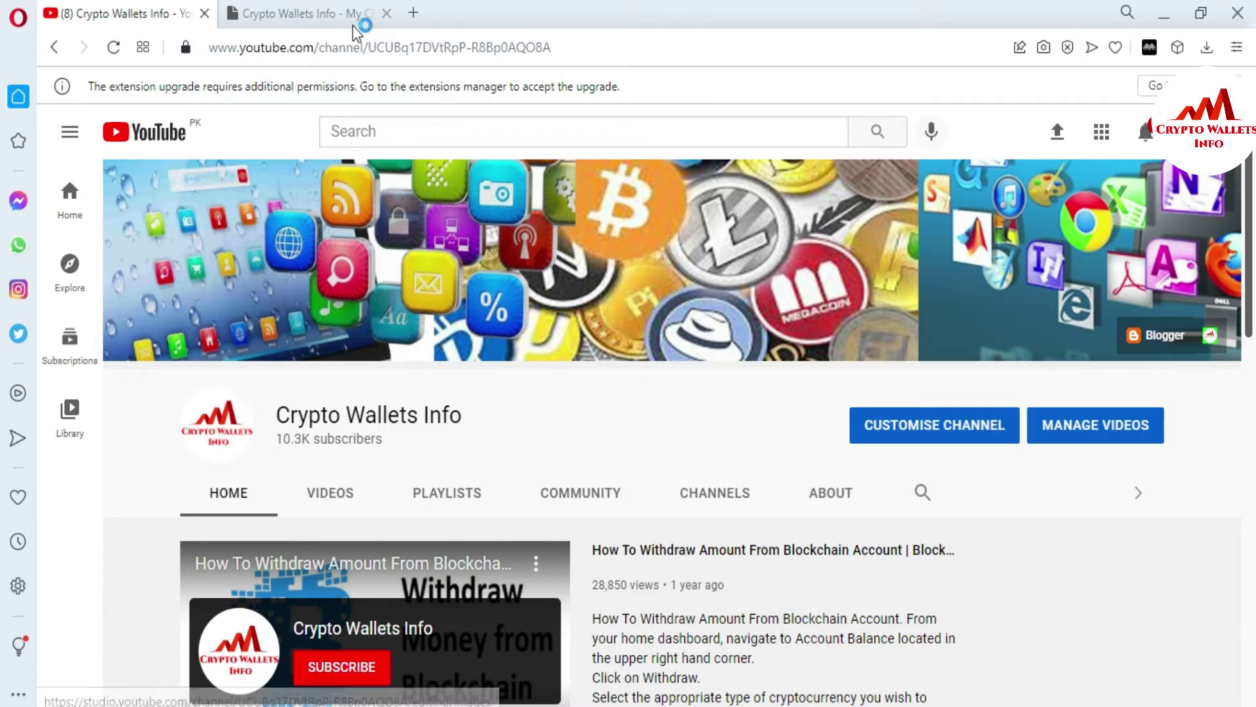
pyautogui.click(308, 25)
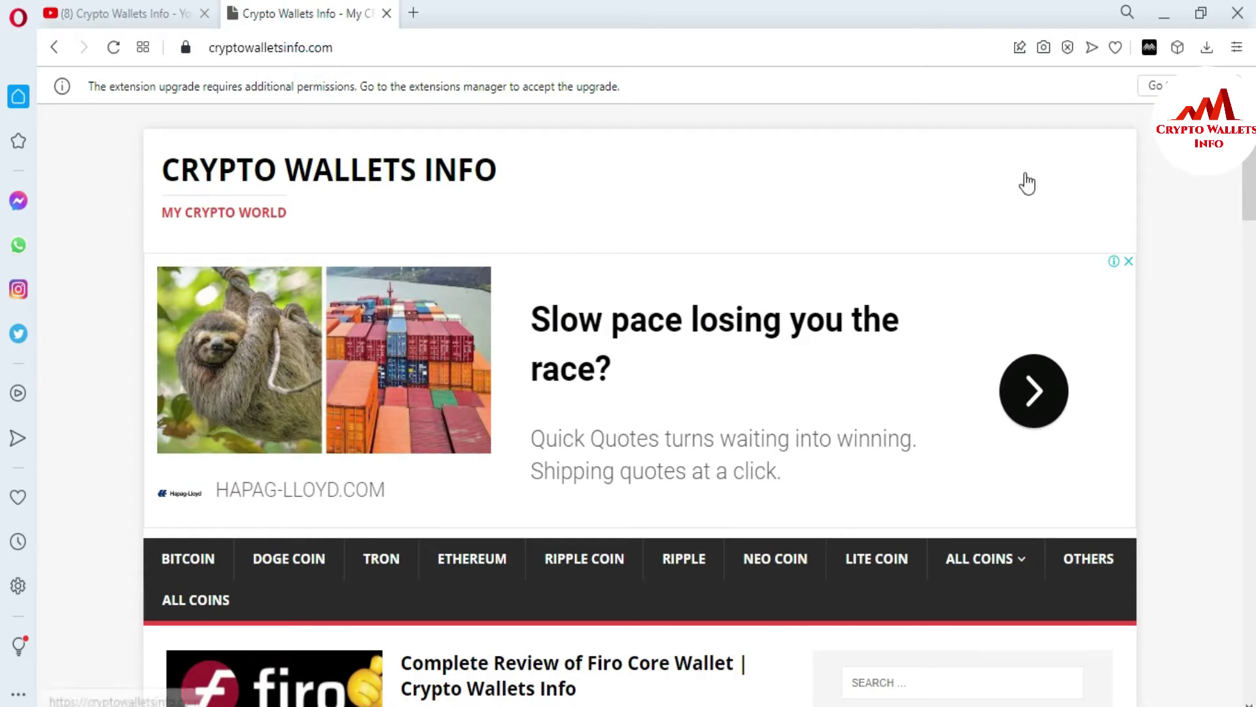
pyautogui.scroll(-3, 2, 239)
pyautogui.scroll(-2, 3, 239)
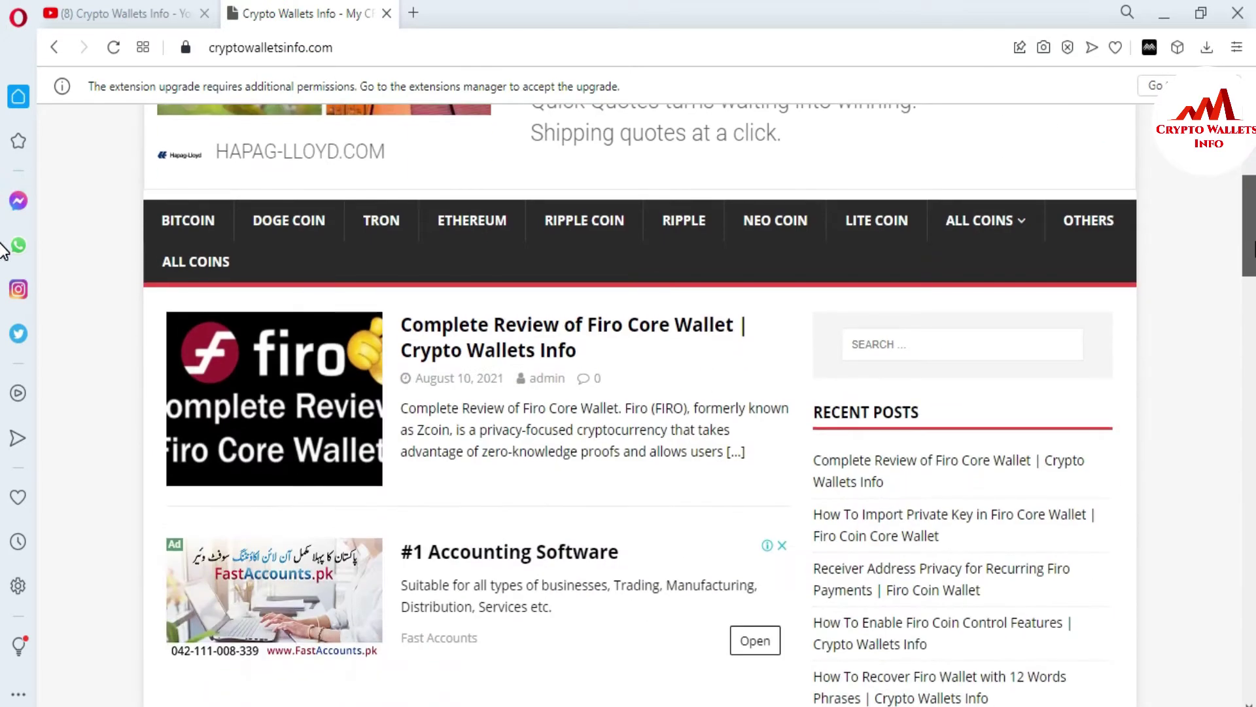
pyautogui.scroll(5, 2, 226)
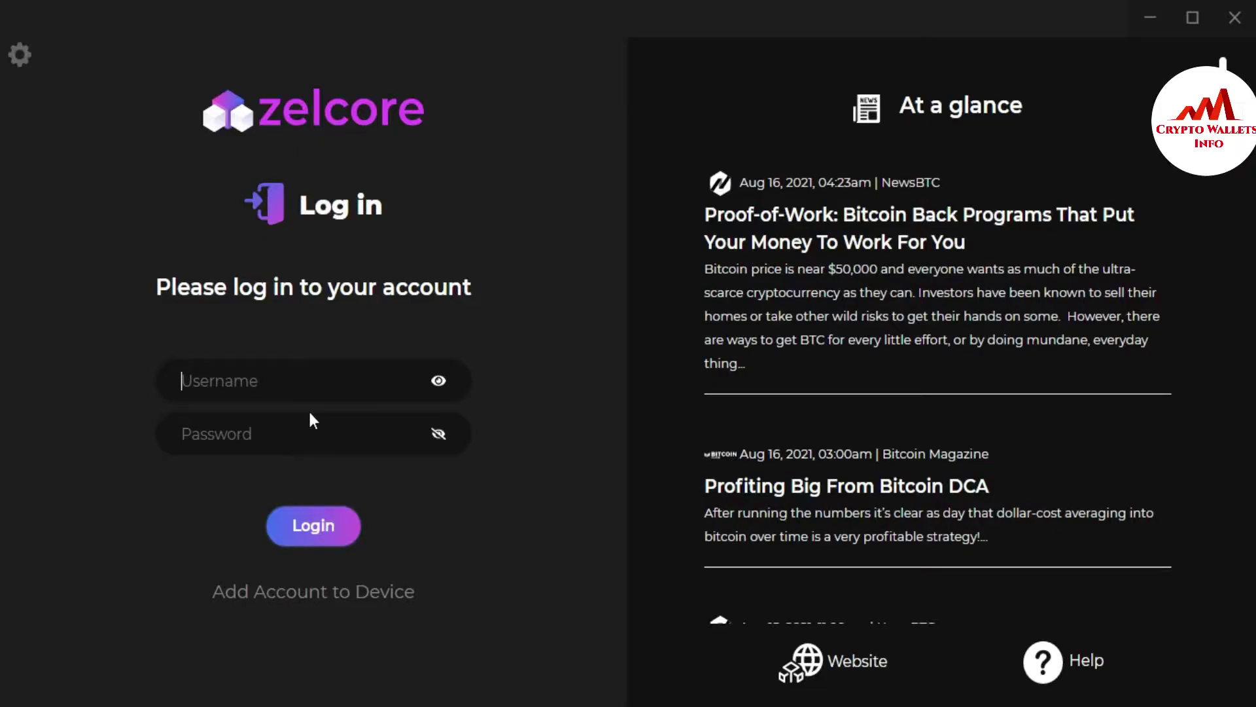
# Step: Log in to Zelcore with the account username and password
pyautogui.write('test101')
pyautogui.click(261, 437)
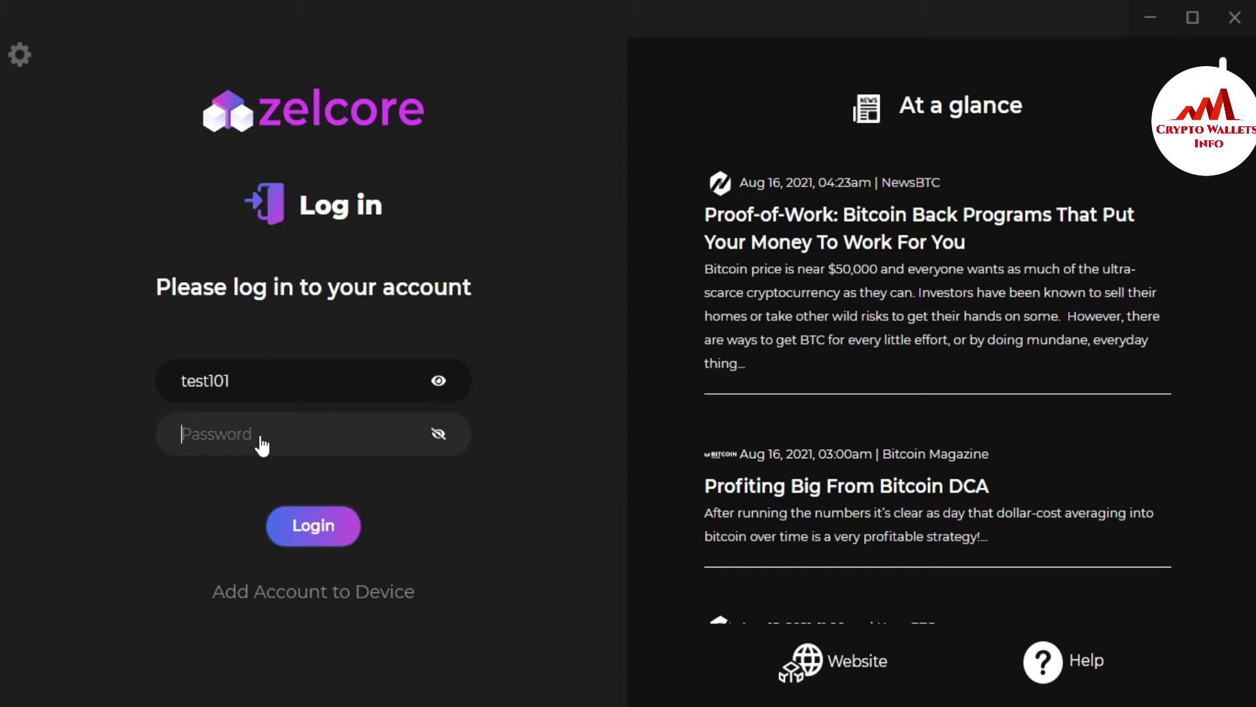
pyautogui.write('123456789012345')
pyautogui.click(318, 537)
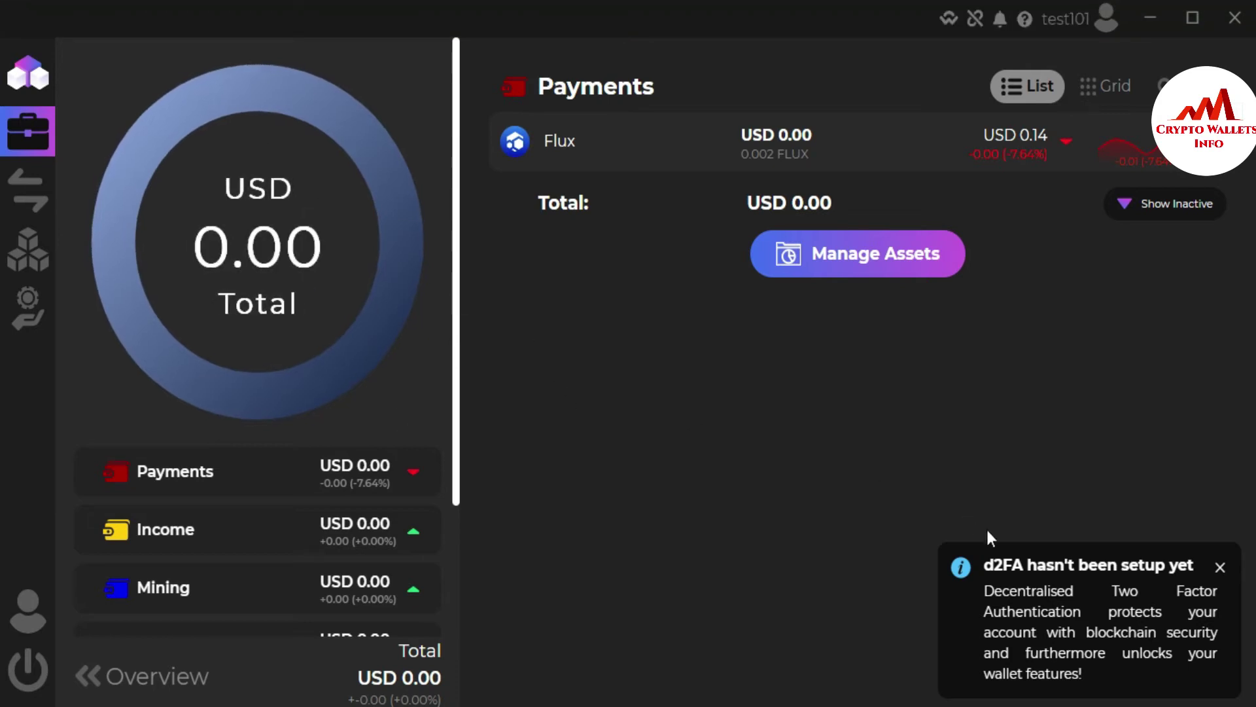
# Step: Close the d2FA reminder on the Payments portfolio and expand the left sidebar
pyautogui.click(1221, 567)
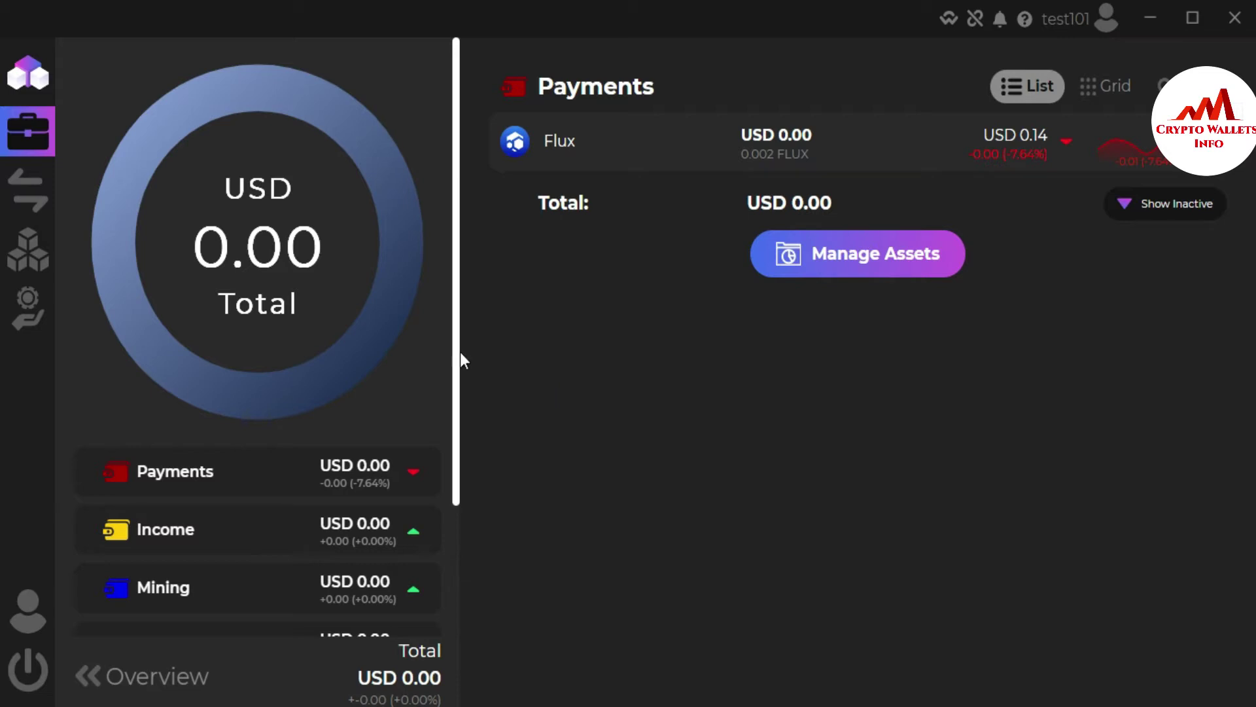
pyautogui.moveTo(14, 197)
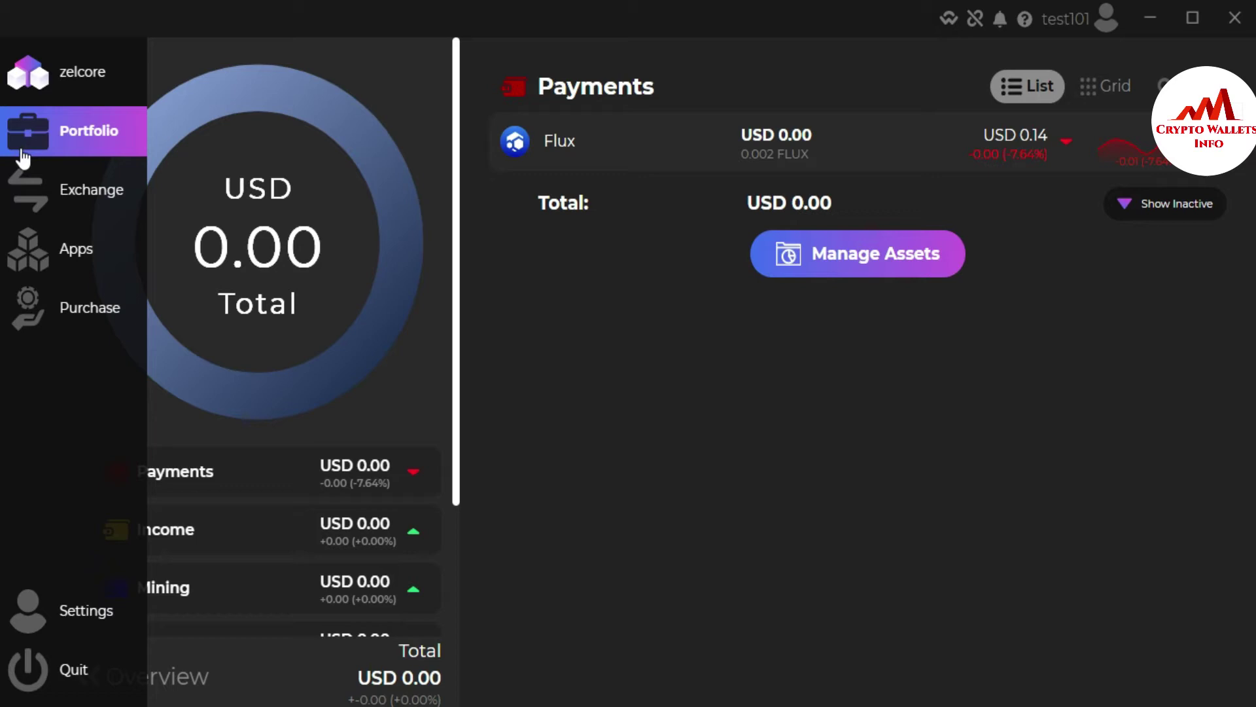
# Step: Go to Exchange and start a QuickSwap form pairing BTC with ETH
pyautogui.click(72, 198)
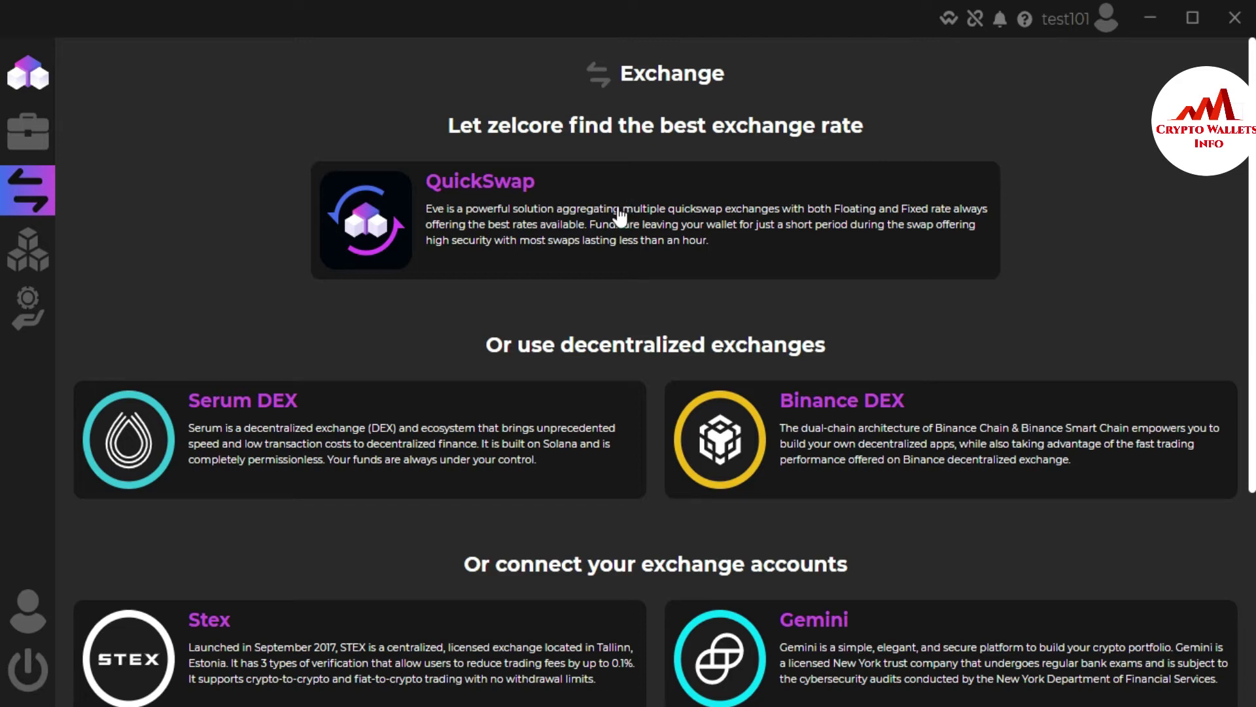
pyautogui.click(619, 216)
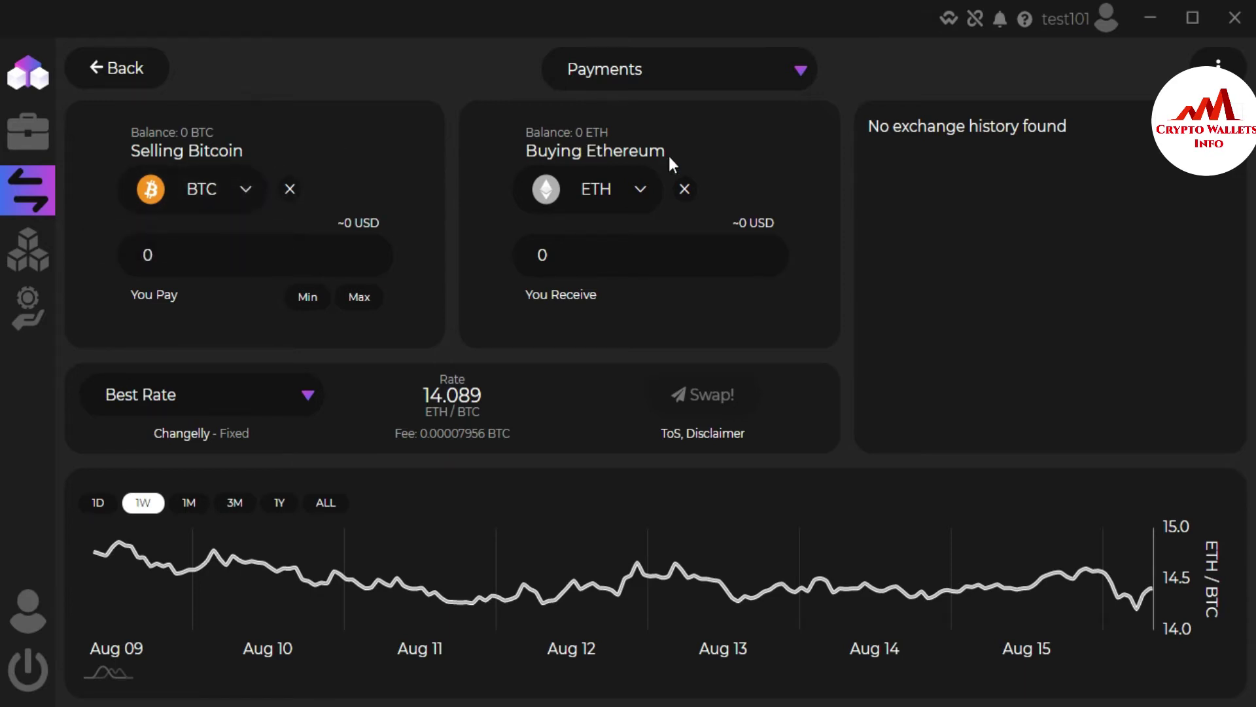
# Step: Open the Choose Buying Asset list and scroll it to bring DOGE into view
pyautogui.click(639, 190)
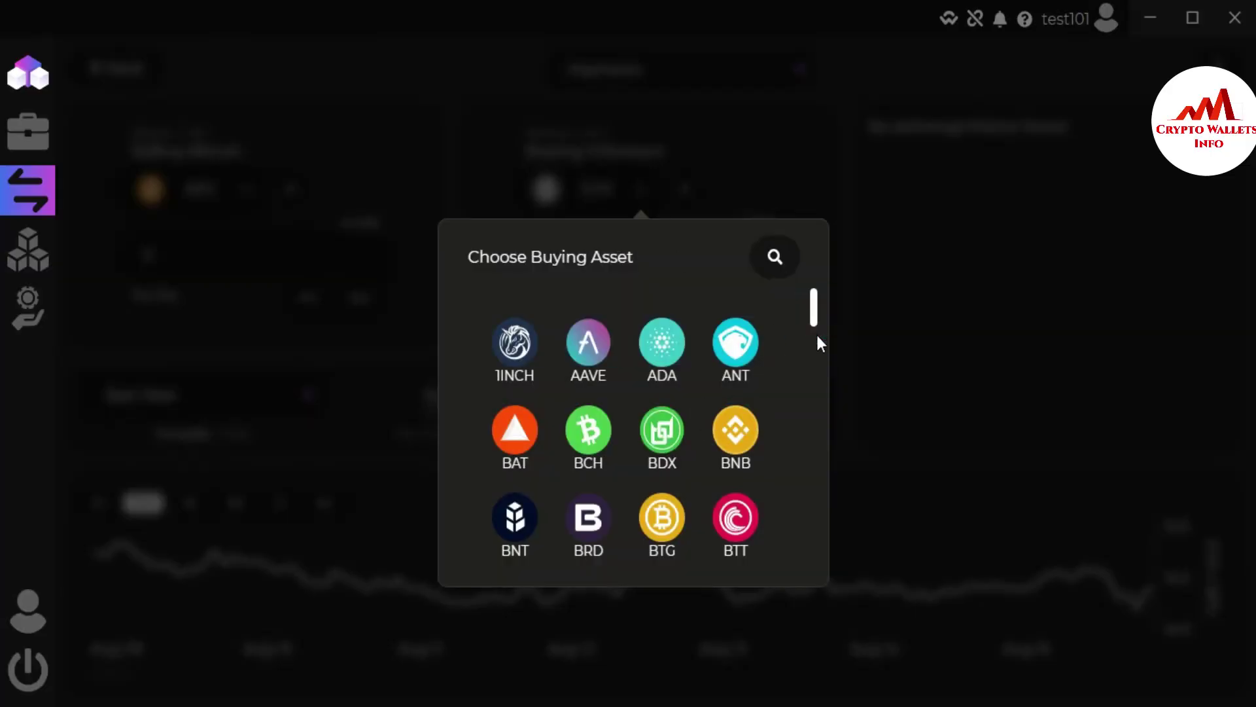
pyautogui.moveTo(814, 318); pyautogui.dragTo(809, 450)
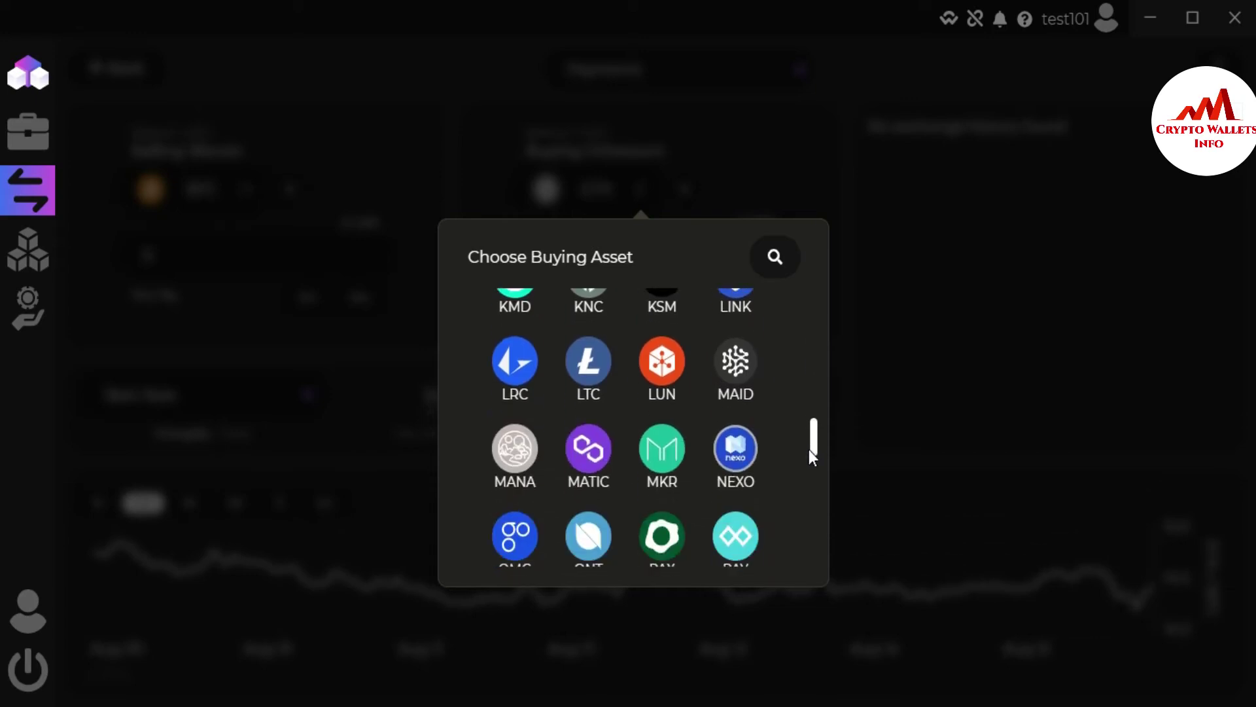
pyautogui.scroll(-10, 816, 517)
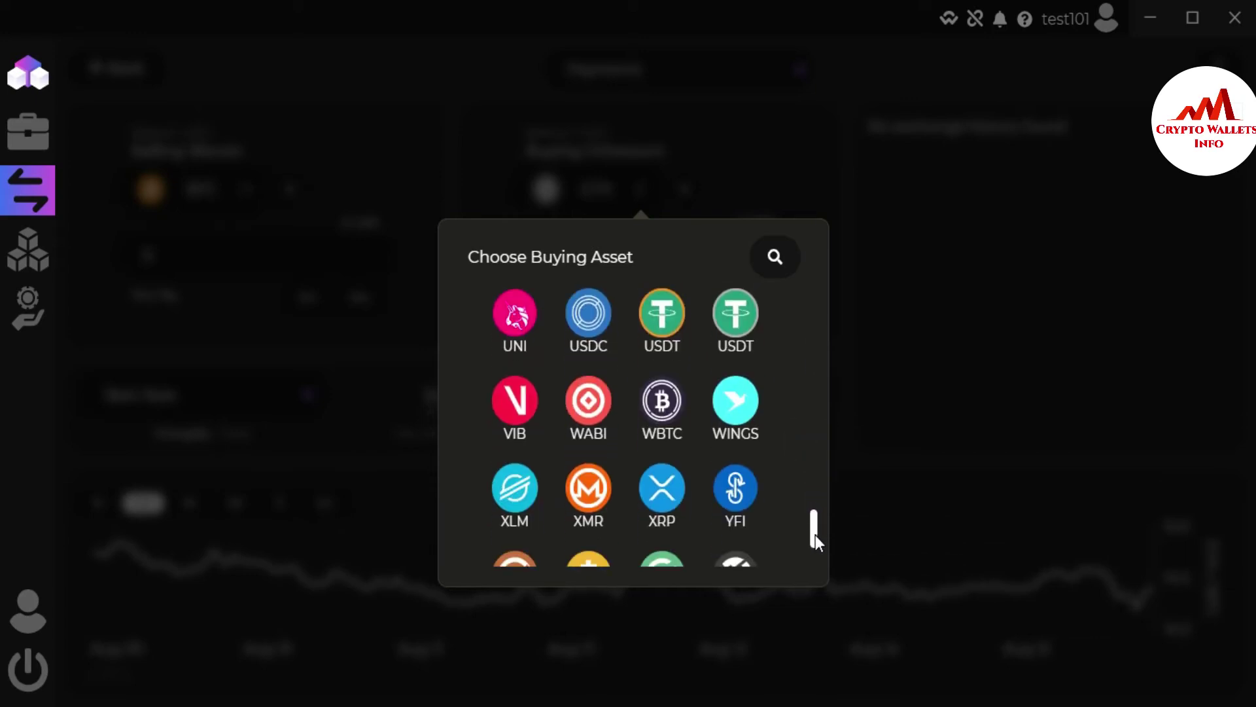
pyautogui.scroll(10, 818, 458)
pyautogui.scroll(6, 815, 363)
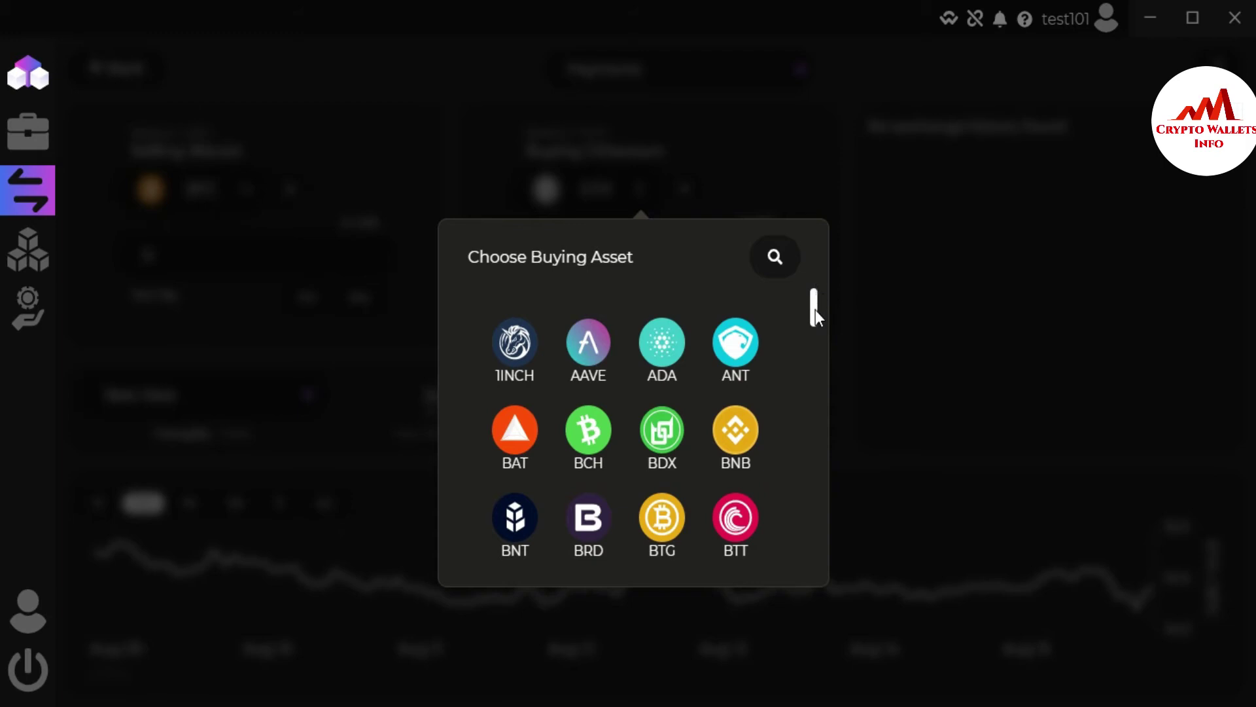
pyautogui.moveTo(815, 308); pyautogui.dragTo(815, 376)
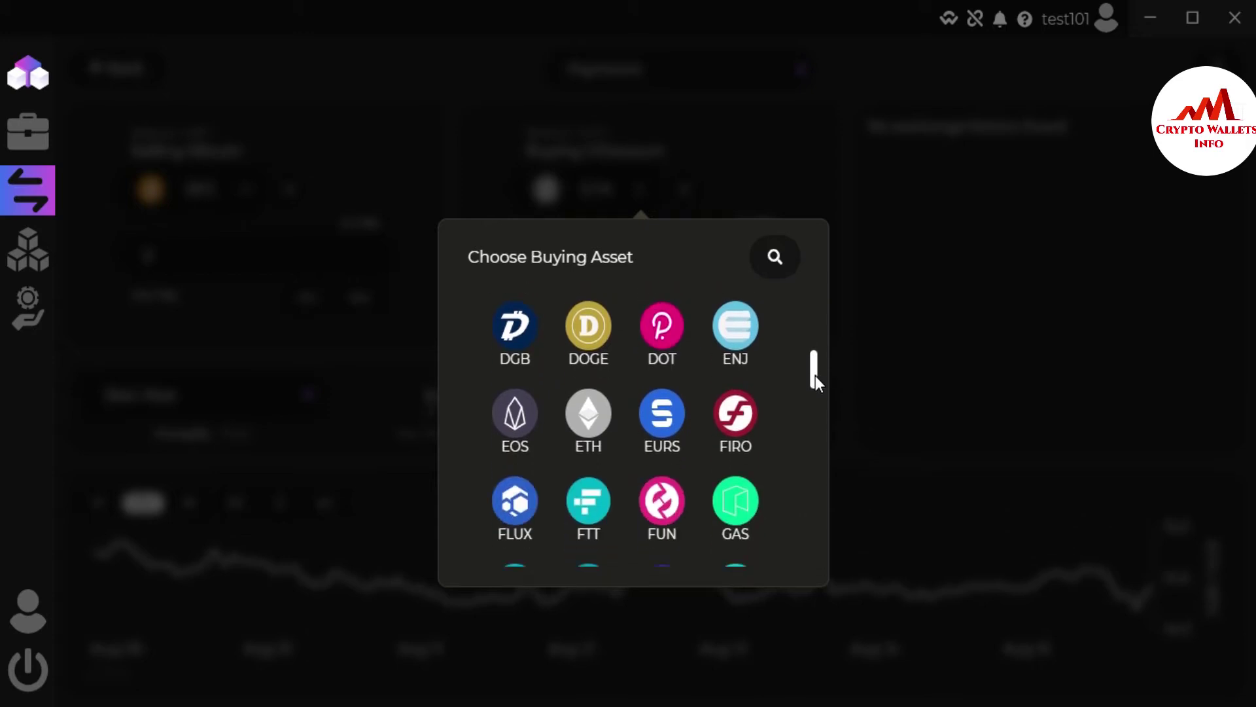
# Step: Pick DOGE as the buying asset and set You Pay to 1 BTC, about 139,257.43 DOGE
pyautogui.click(587, 336)
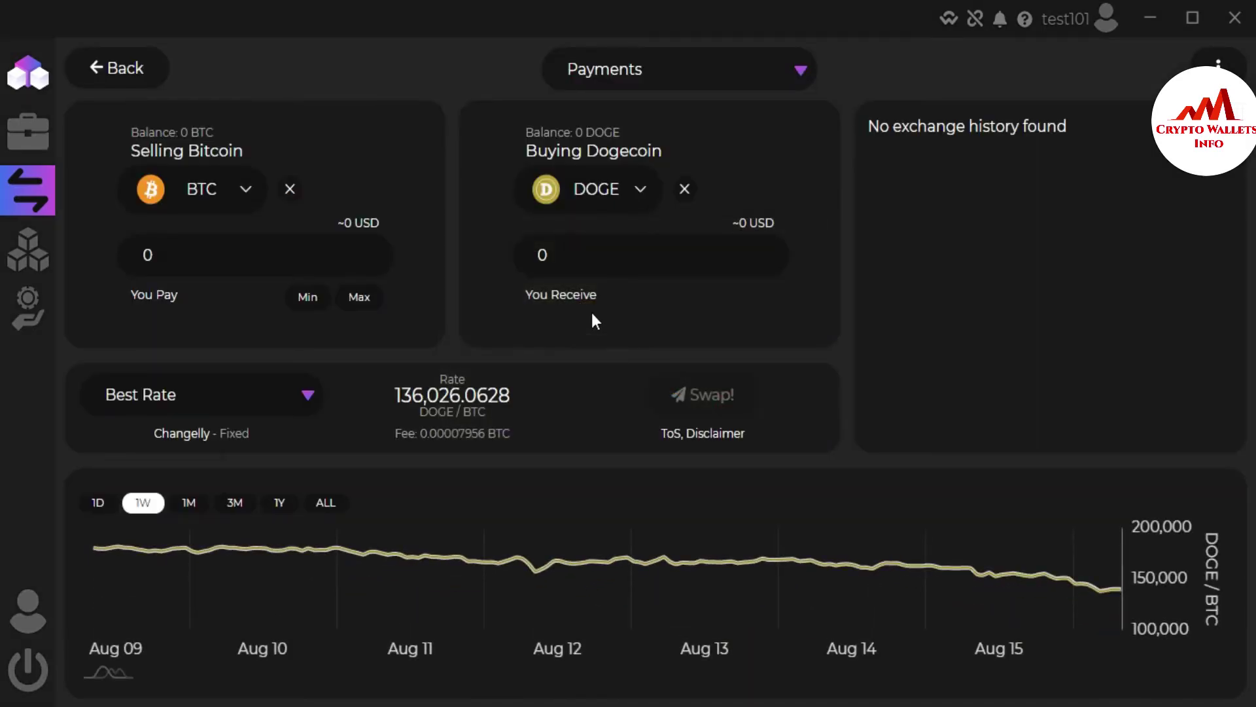
pyautogui.click(171, 257)
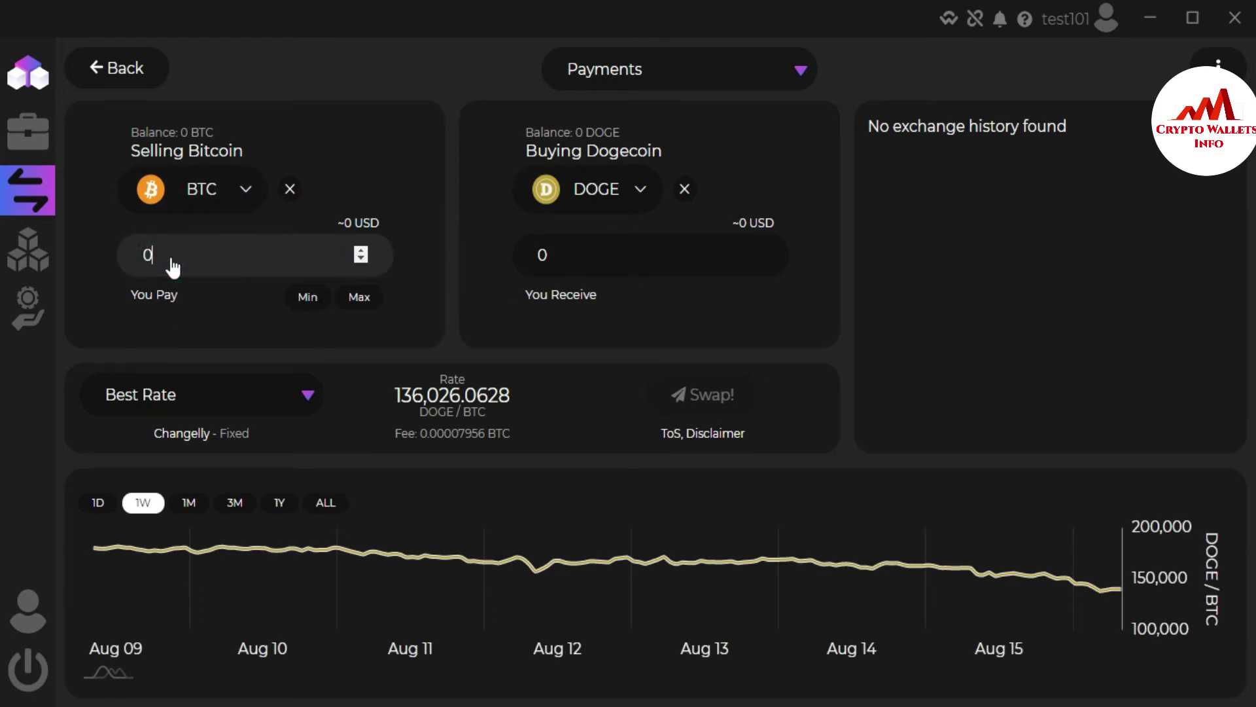
pyautogui.press('BackSpace')
pyautogui.write('1')
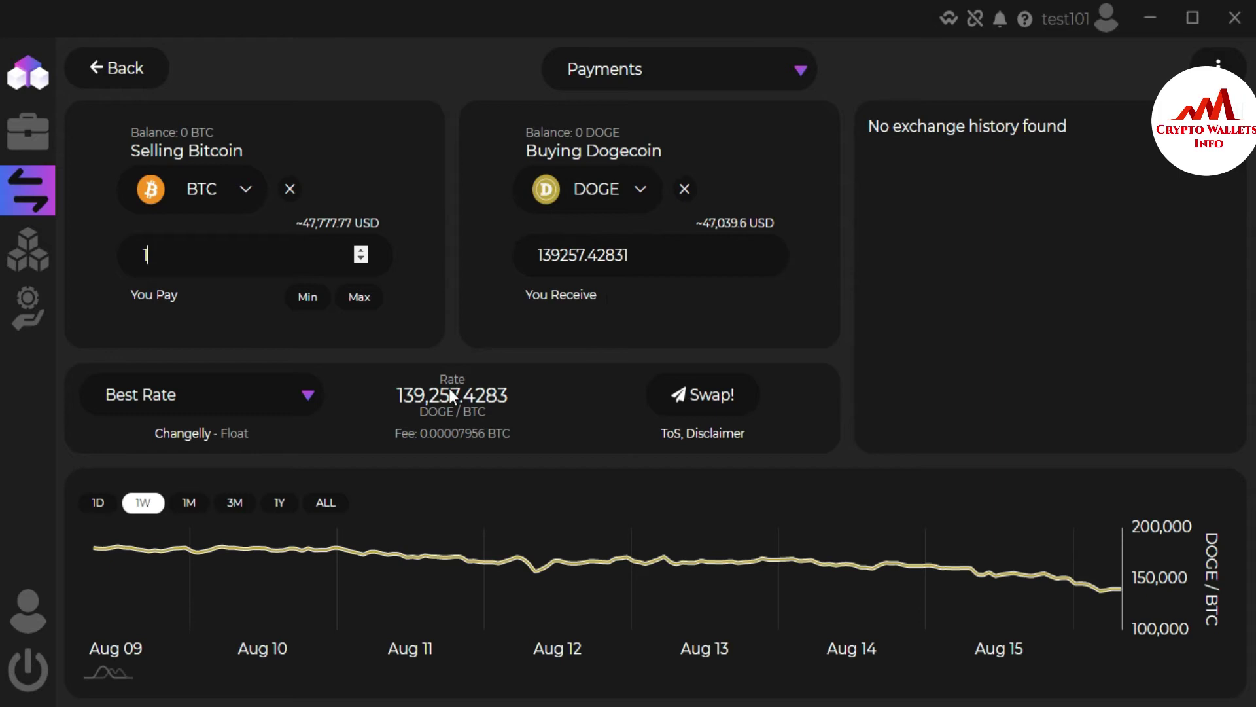
pyautogui.click(395, 393)
pyautogui.click(309, 396)
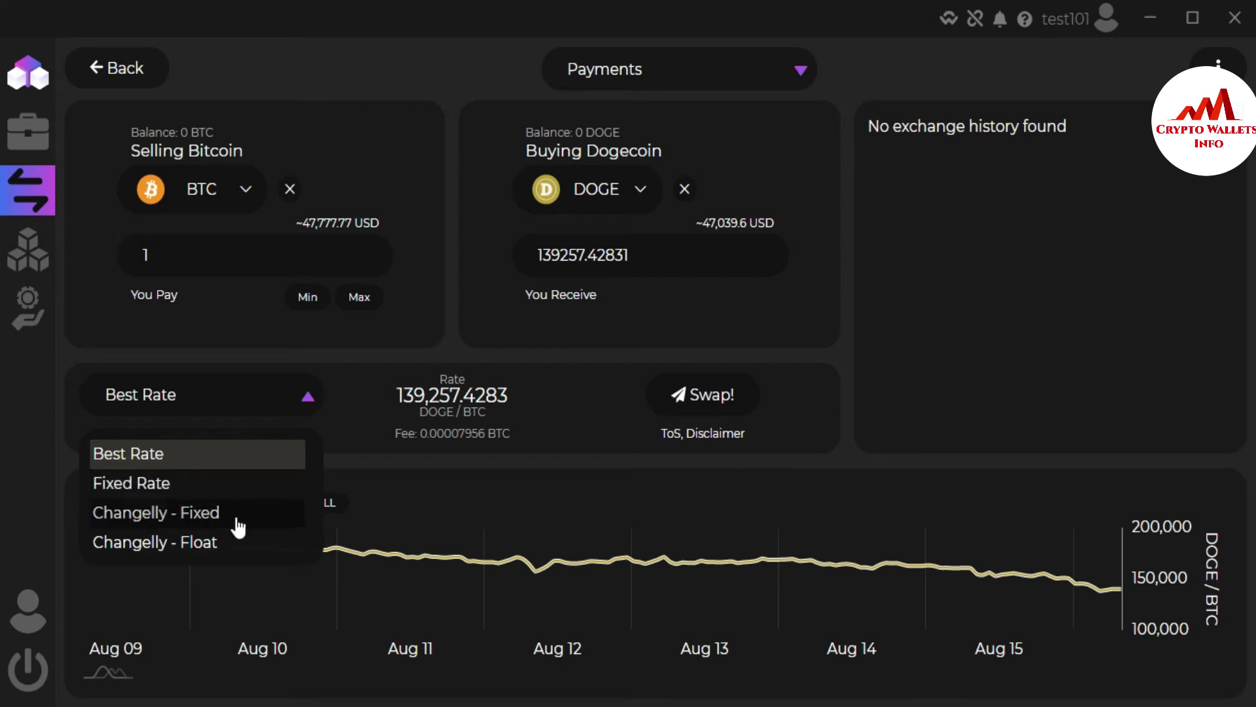
pyautogui.click(188, 486)
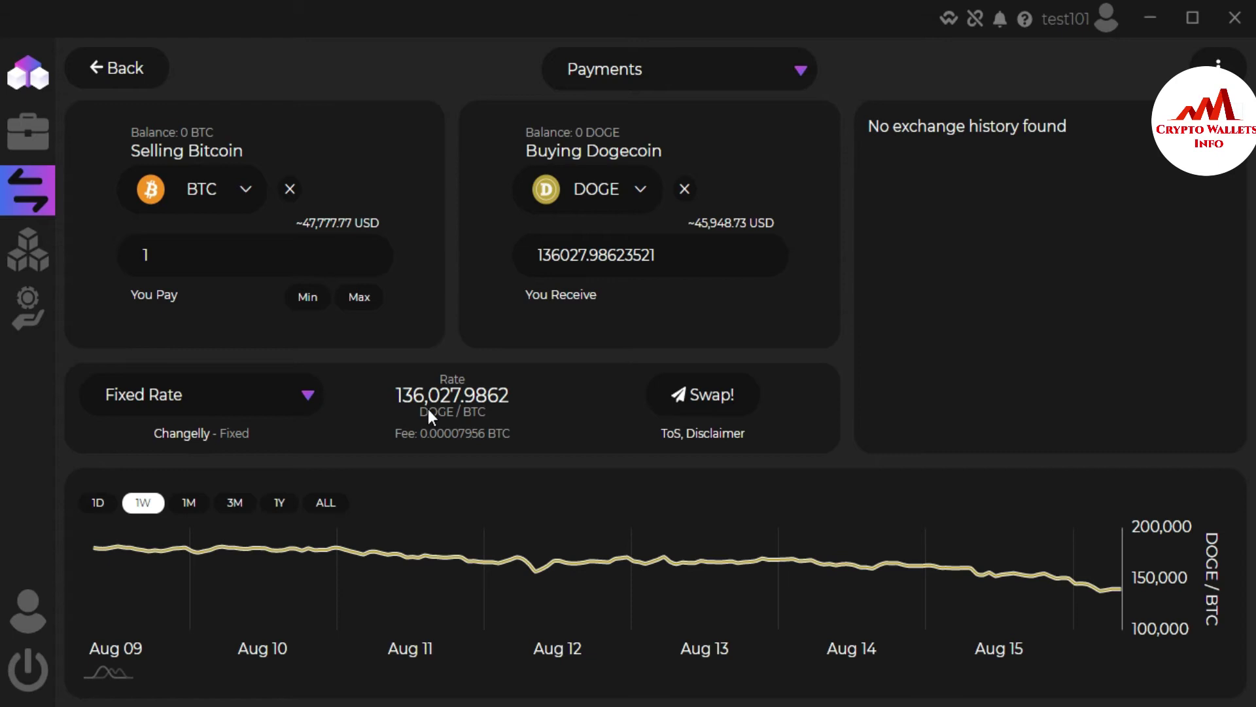
pyautogui.click(308, 401)
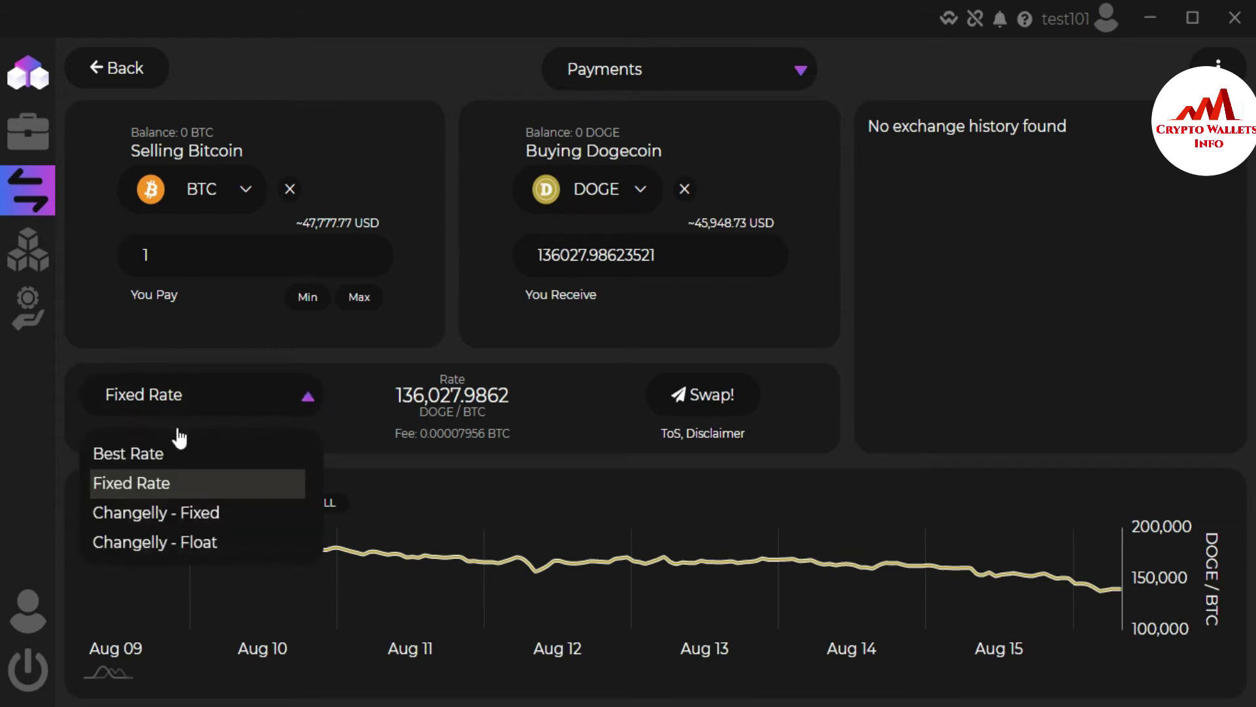
pyautogui.click(167, 453)
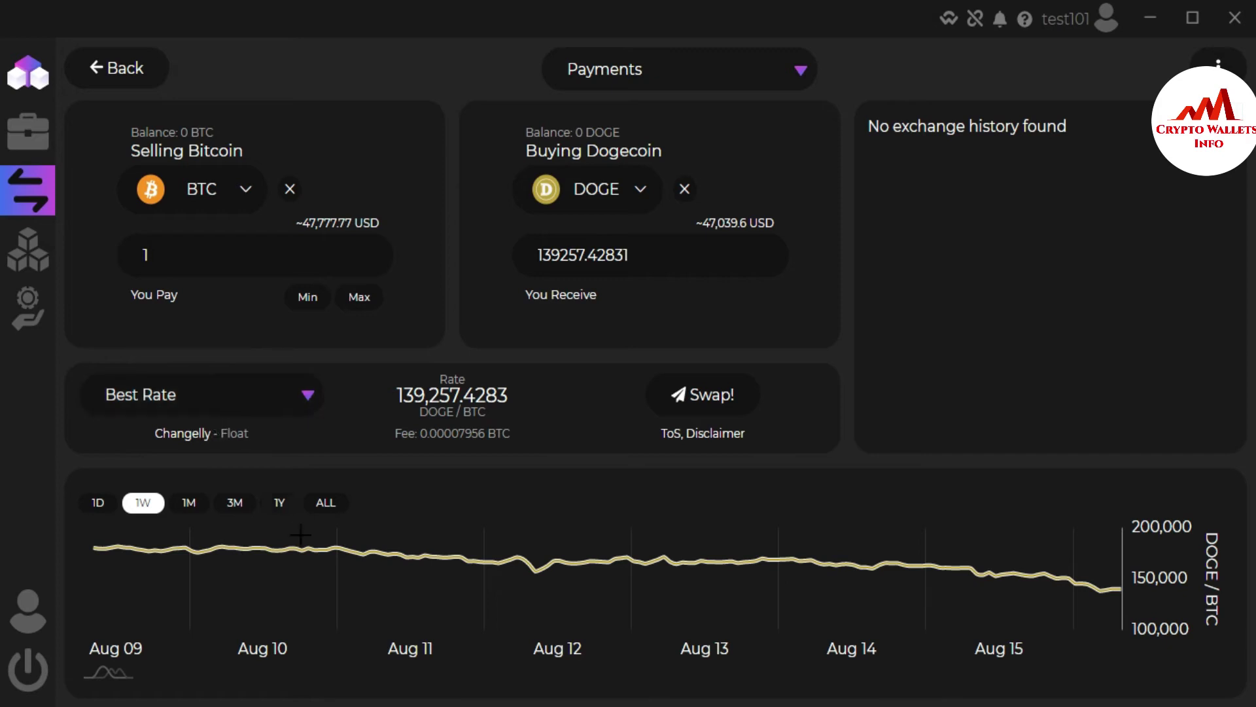
pyautogui.moveTo(223, 544)
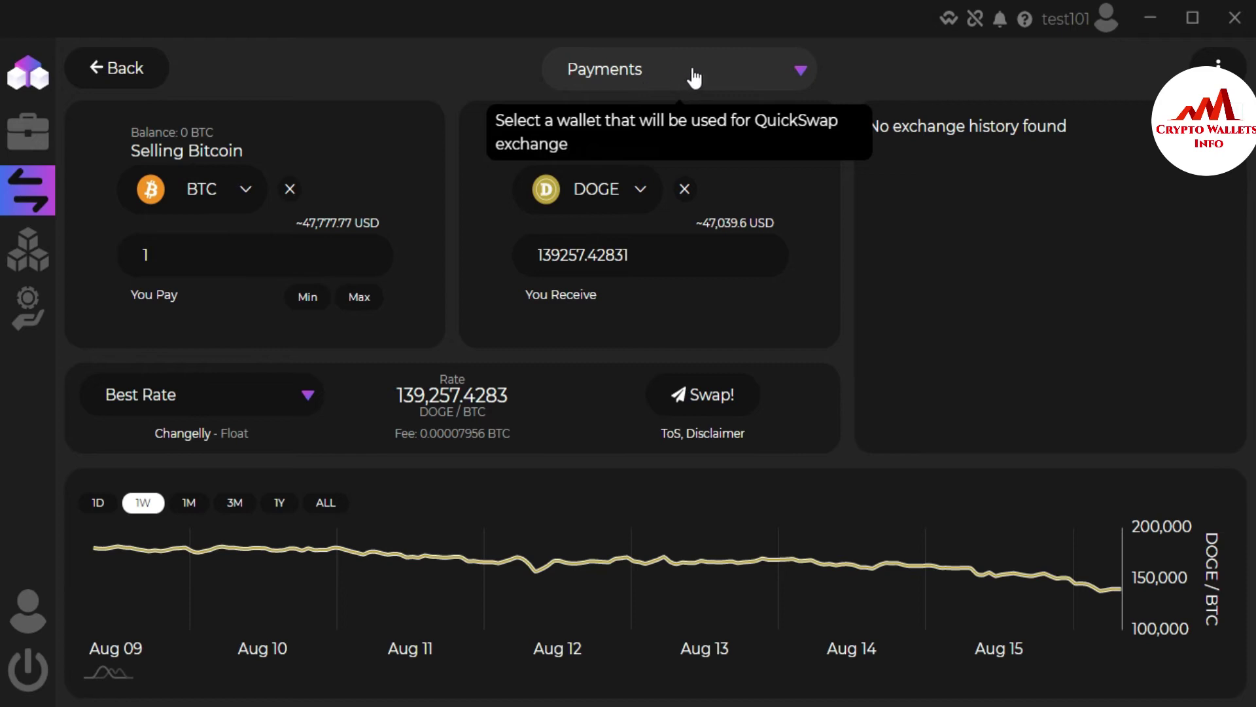
pyautogui.click(801, 69)
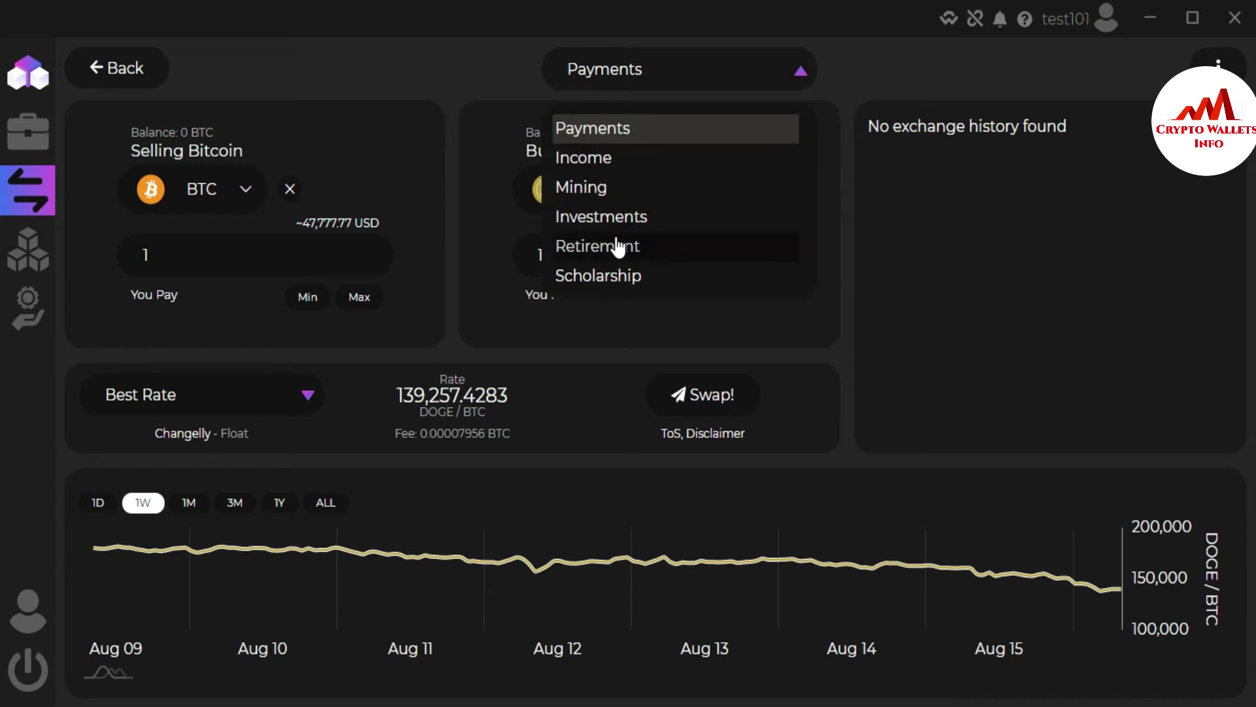
pyautogui.click(633, 130)
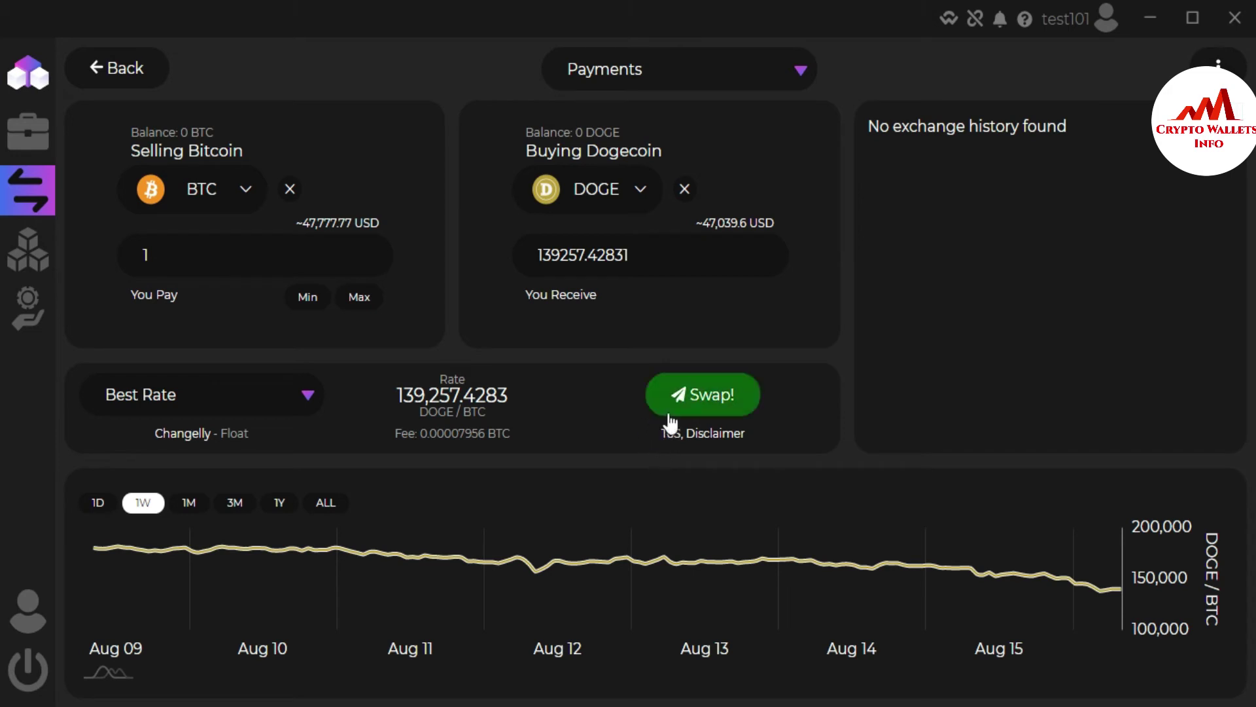
pyautogui.click(418, 432)
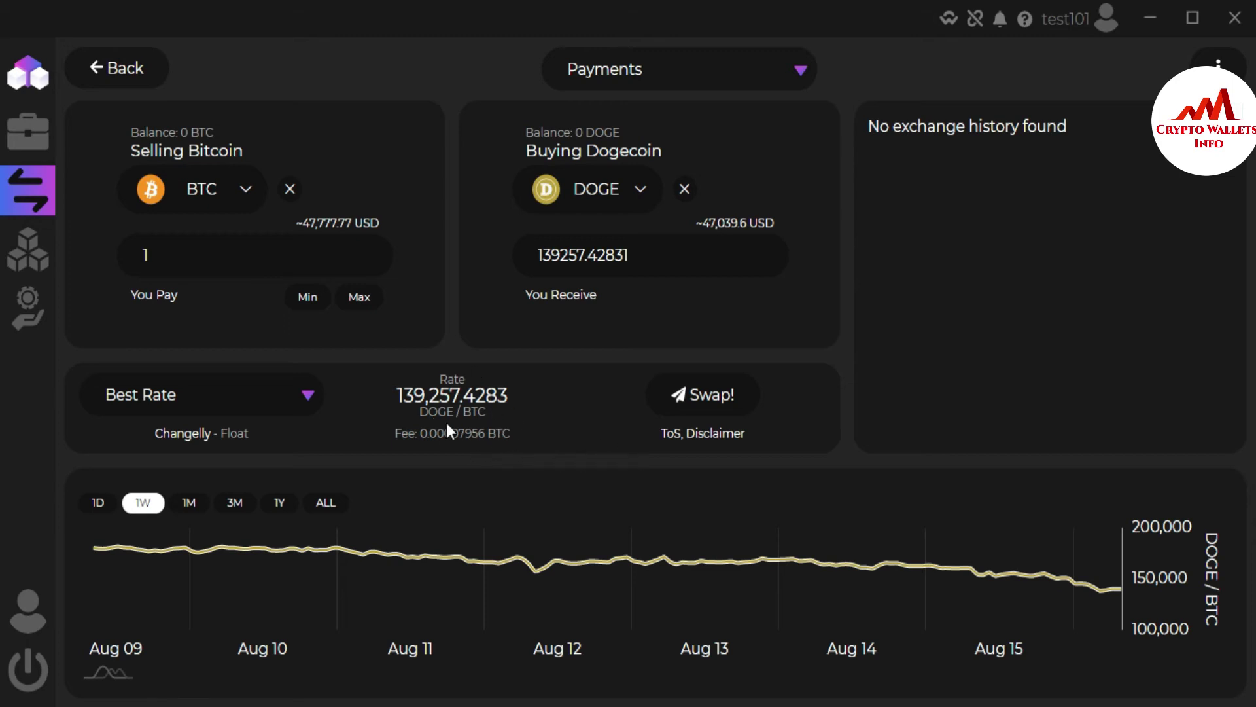
# Step: Press Swap! to request exchanging 1 BTC for DOGE at the best rate
pyautogui.click(713, 406)
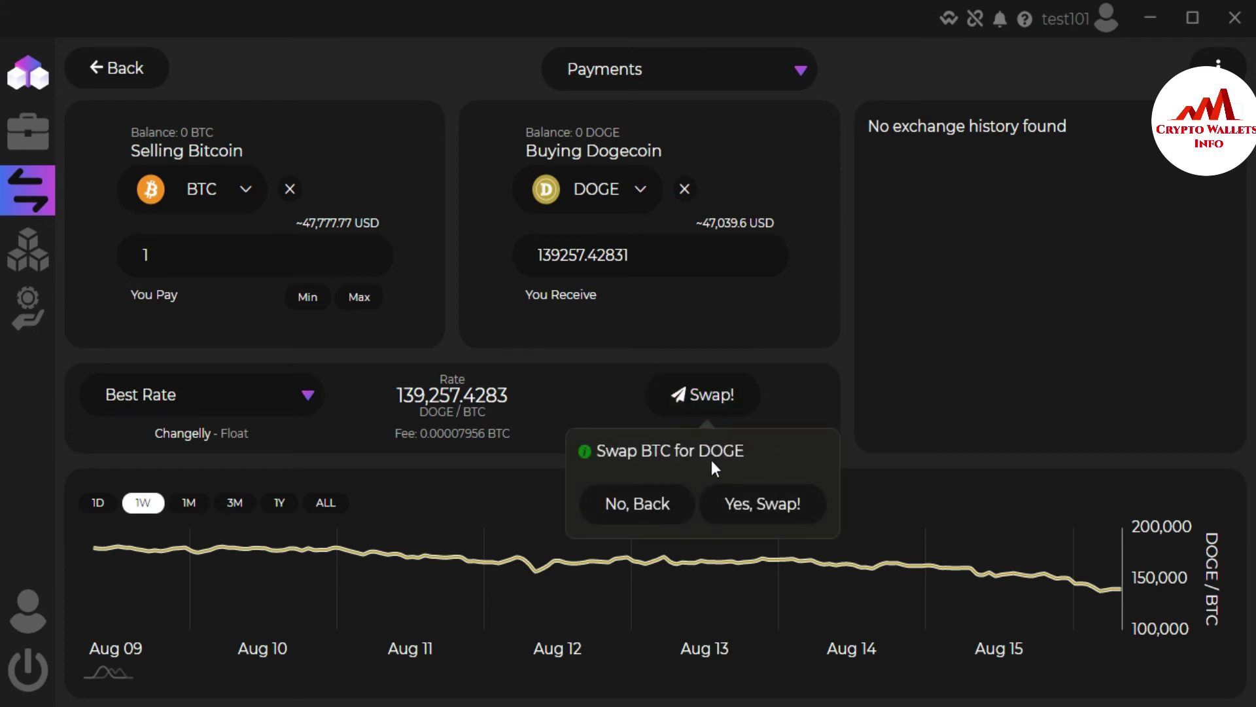
# Step: Answer Yes, Swap! on the prompt; the swap is refused with Insufficient funds
pyautogui.click(774, 505)
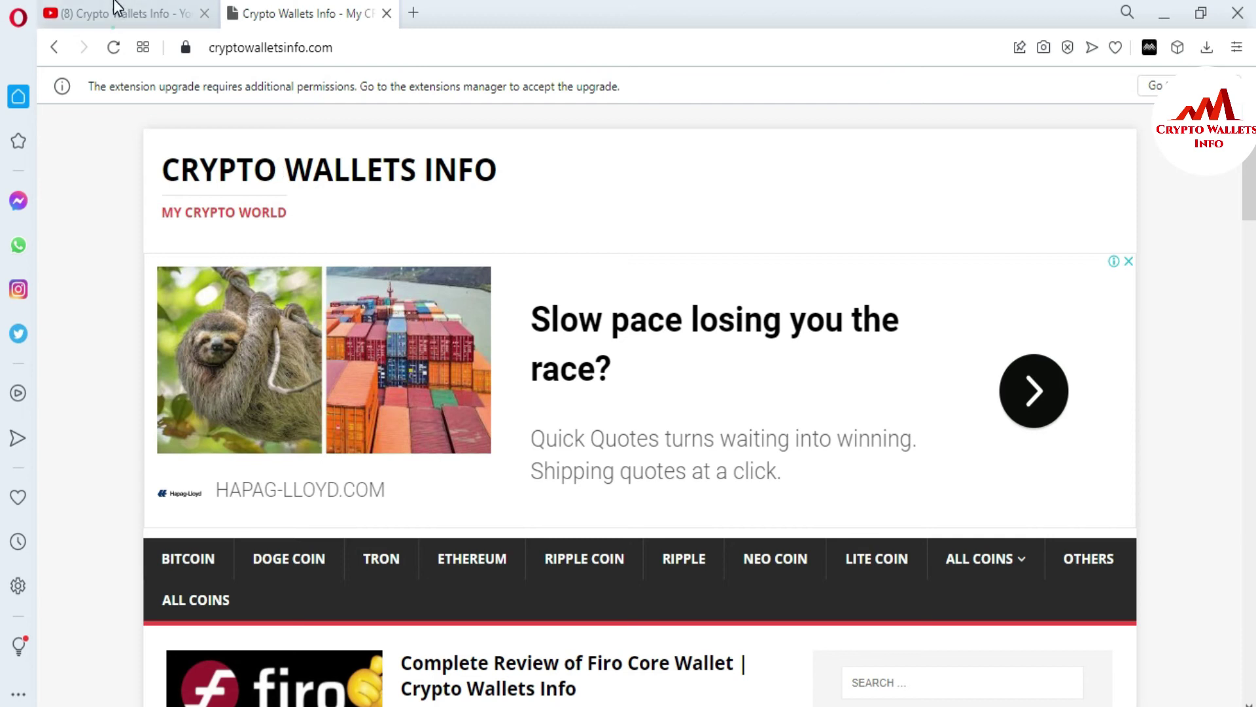
# Step: Bring up the YouTube tab showing the Crypto Wallets Info channel with 10.3K subscribers
pyautogui.click(115, 9)
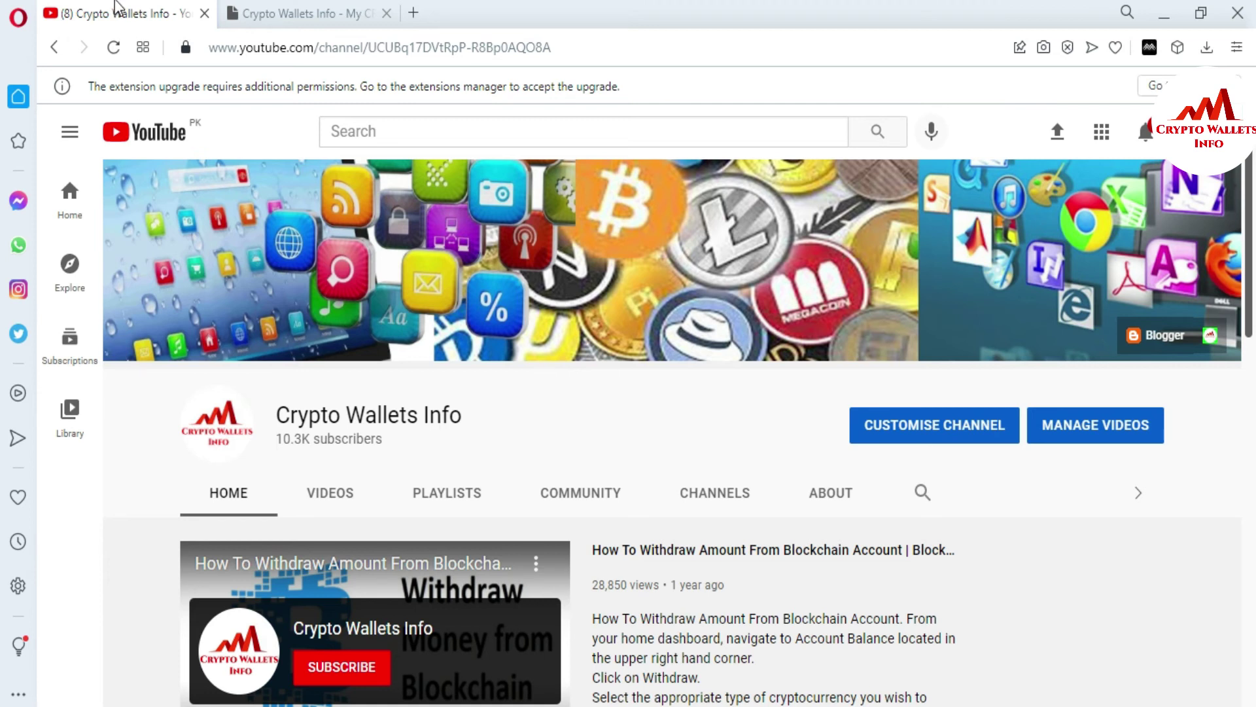
# Step: Return to cryptowalletsinfo.com, scroll down and reveal the ALL COINS dropdown
pyautogui.click(263, 13)
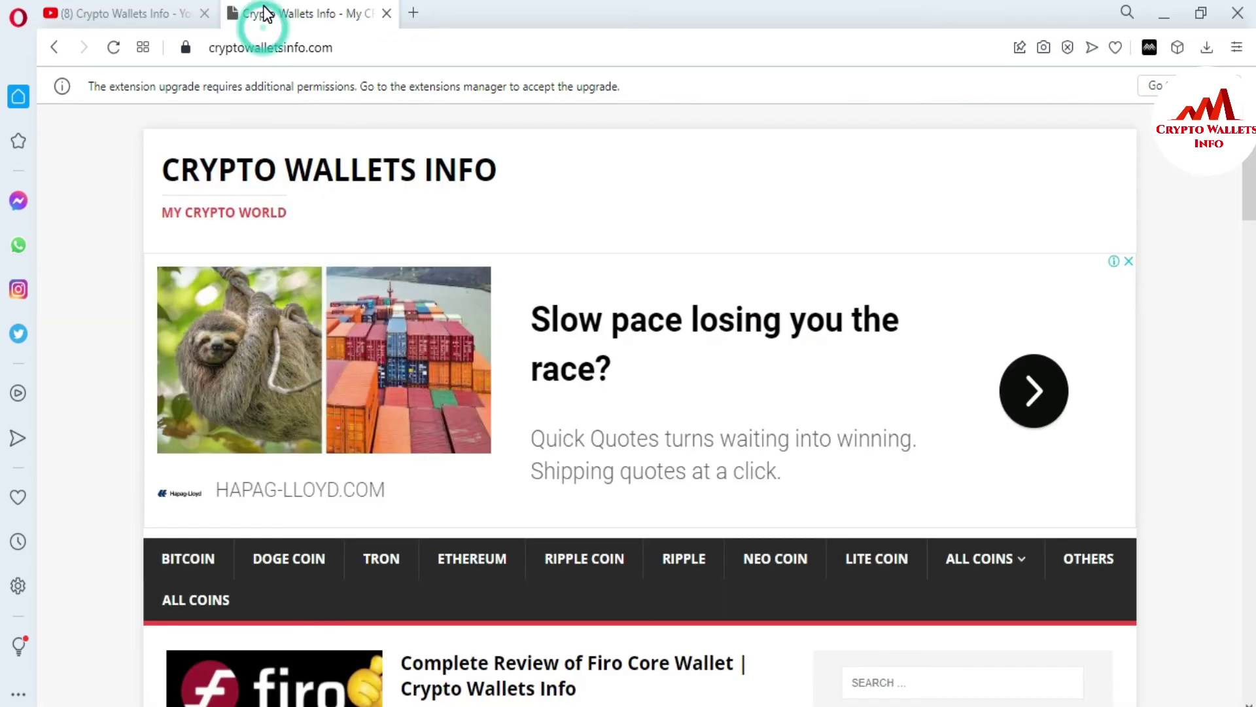
pyautogui.moveTo(1251, 161); pyautogui.dragTo(1253, 219)
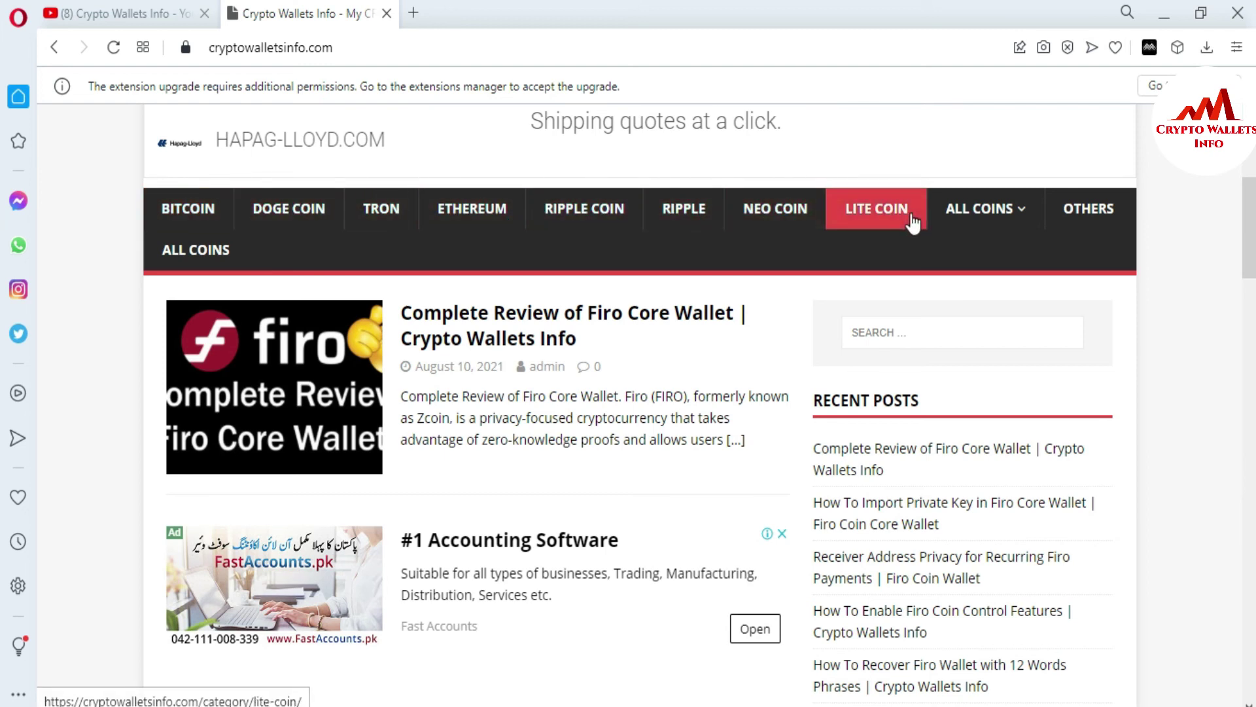
pyautogui.moveTo(1024, 213)
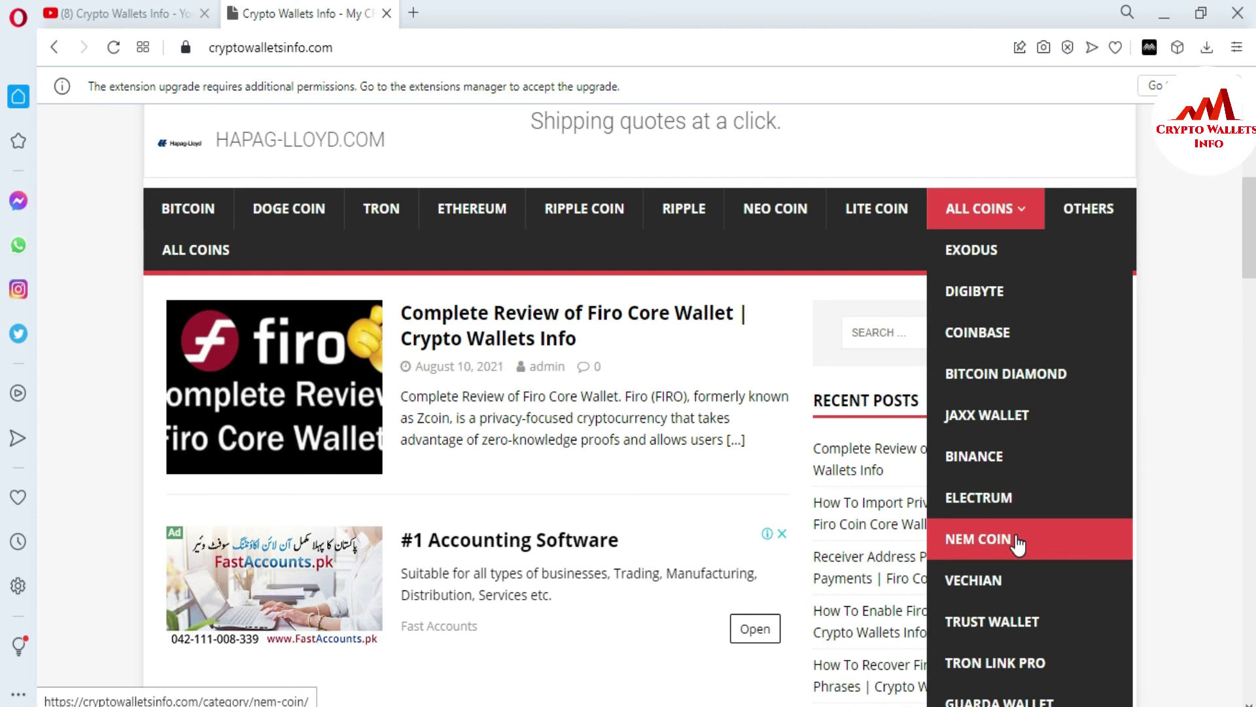
# Step: Scroll through the ALL COINS category list to reach the BINANCE entry
pyautogui.scroll(-4, 1018, 543)
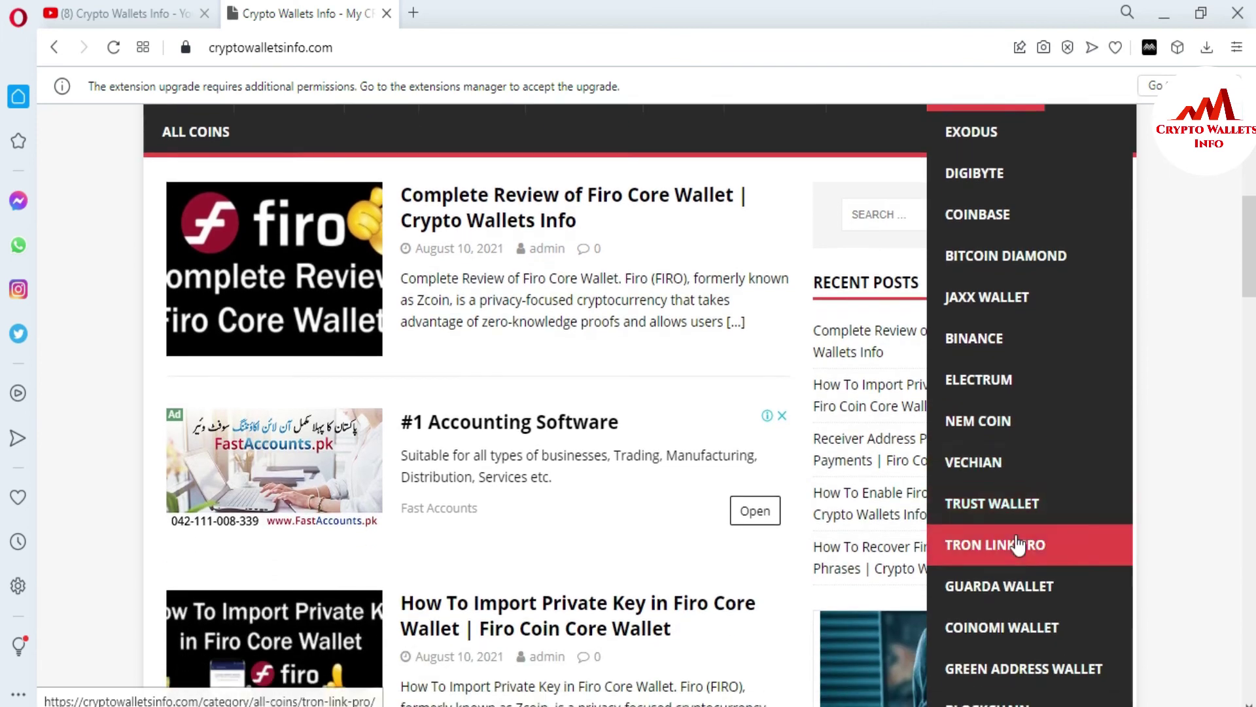
pyautogui.scroll(-2, 1018, 543)
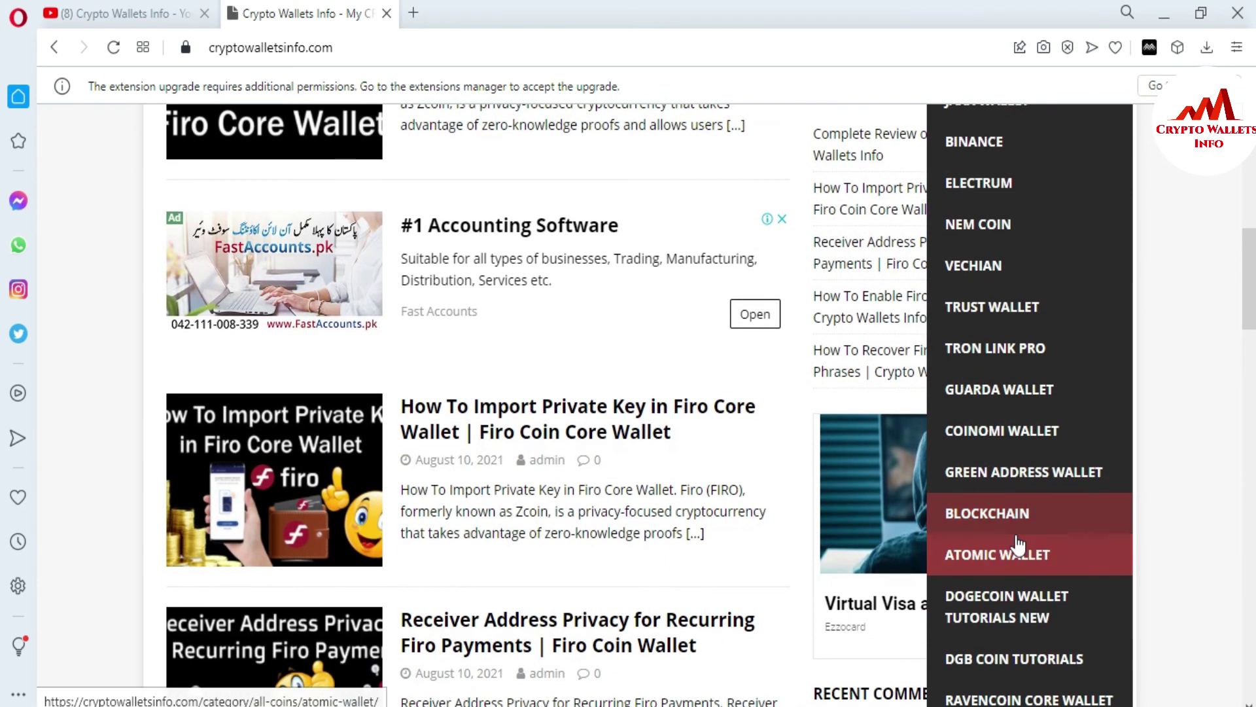
pyautogui.scroll(-2, 1017, 543)
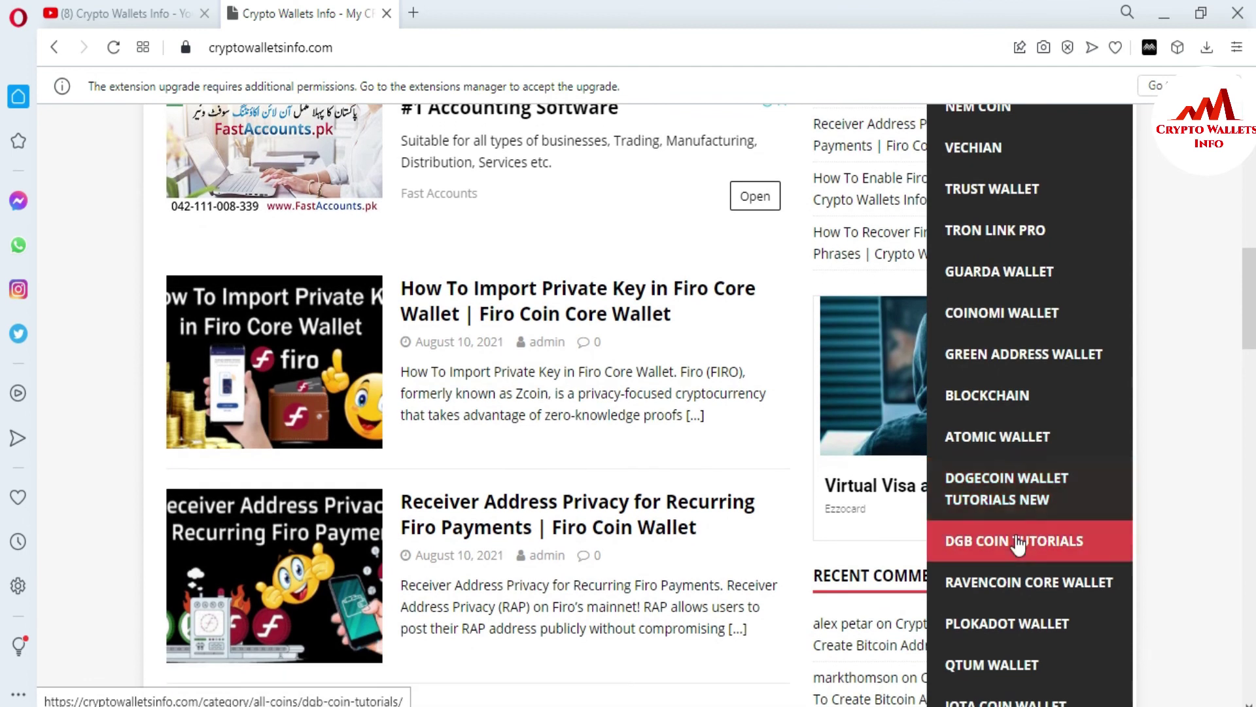
pyautogui.scroll(-2, 1018, 543)
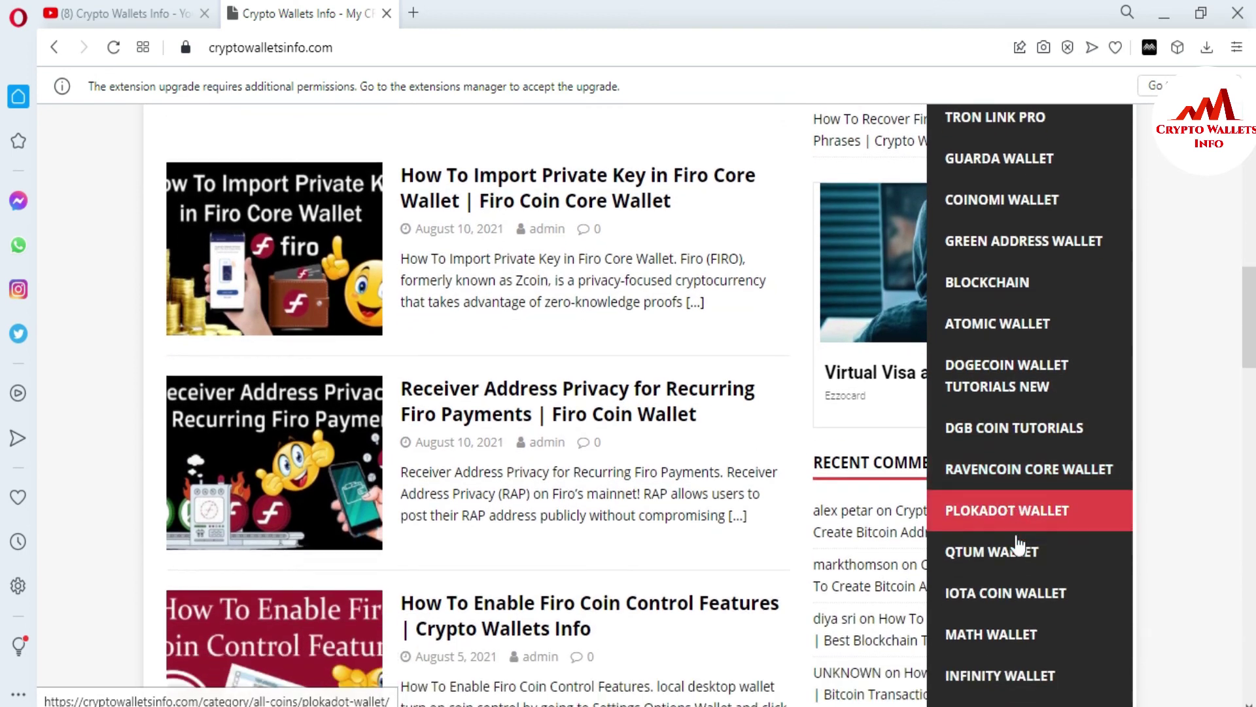
pyautogui.scroll(-2, 1018, 543)
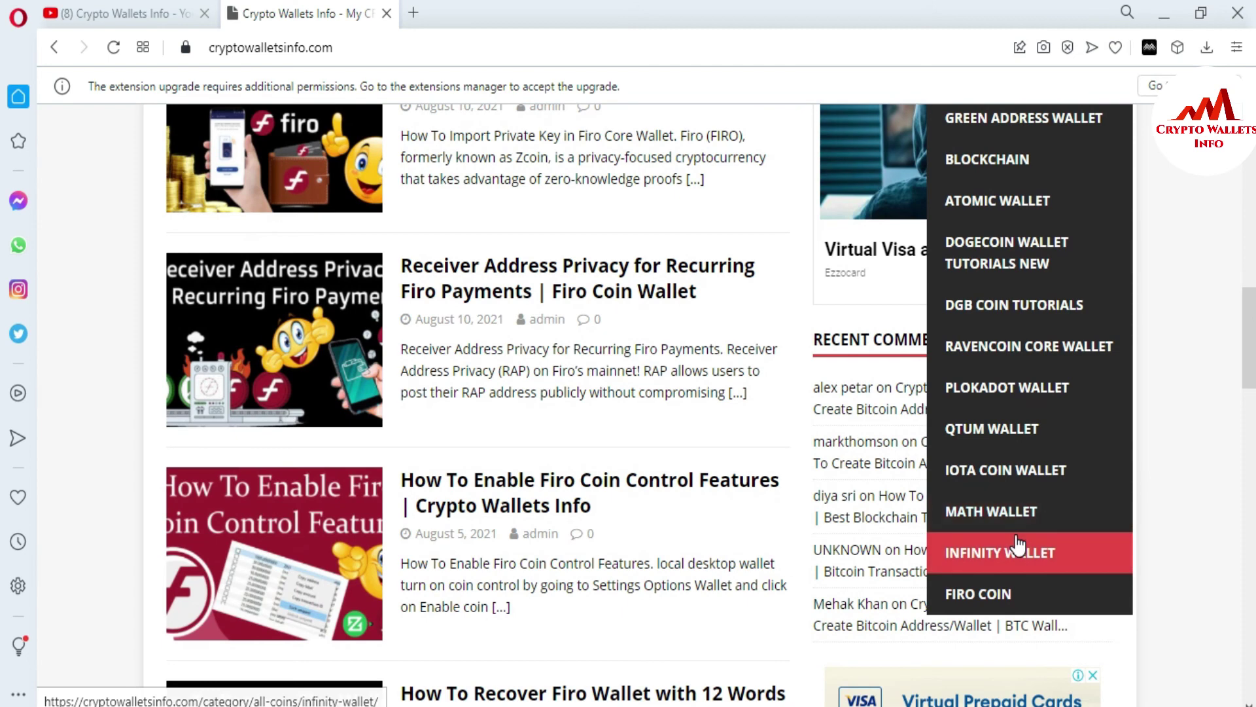
pyautogui.scroll(-1, 1018, 543)
pyautogui.scroll(10, 1017, 543)
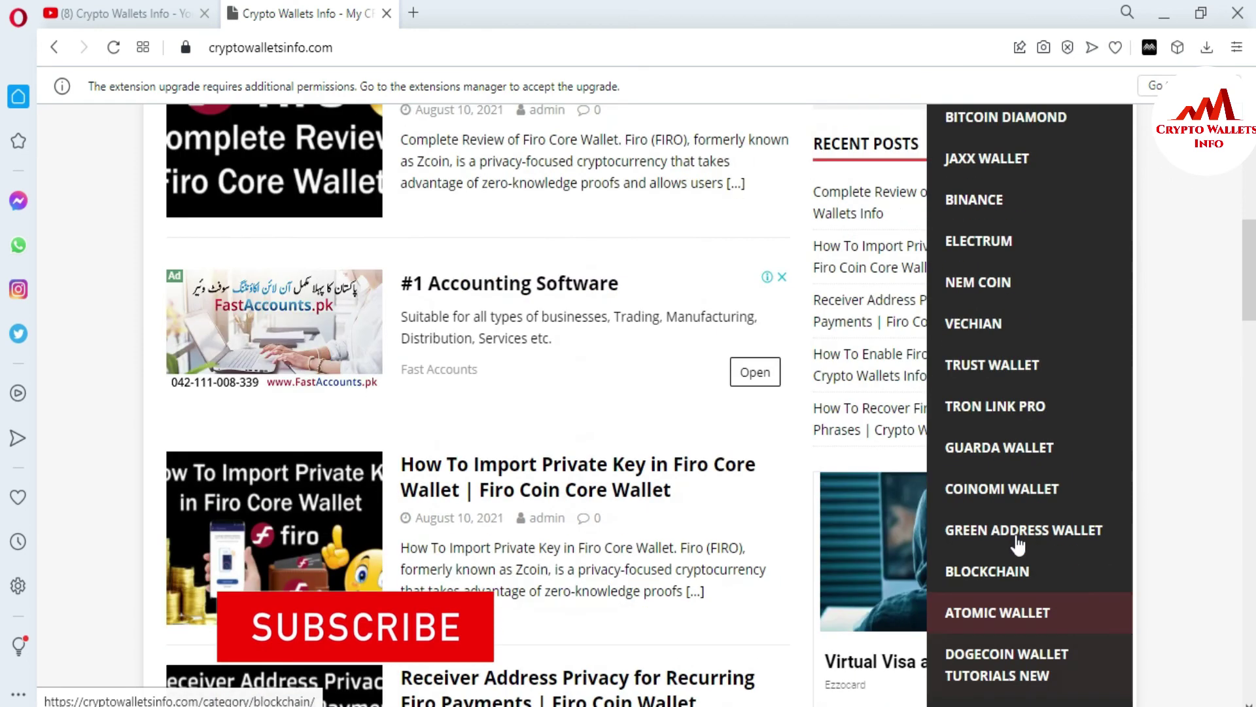
pyautogui.scroll(10, 1018, 543)
pyautogui.scroll(-10, 1017, 543)
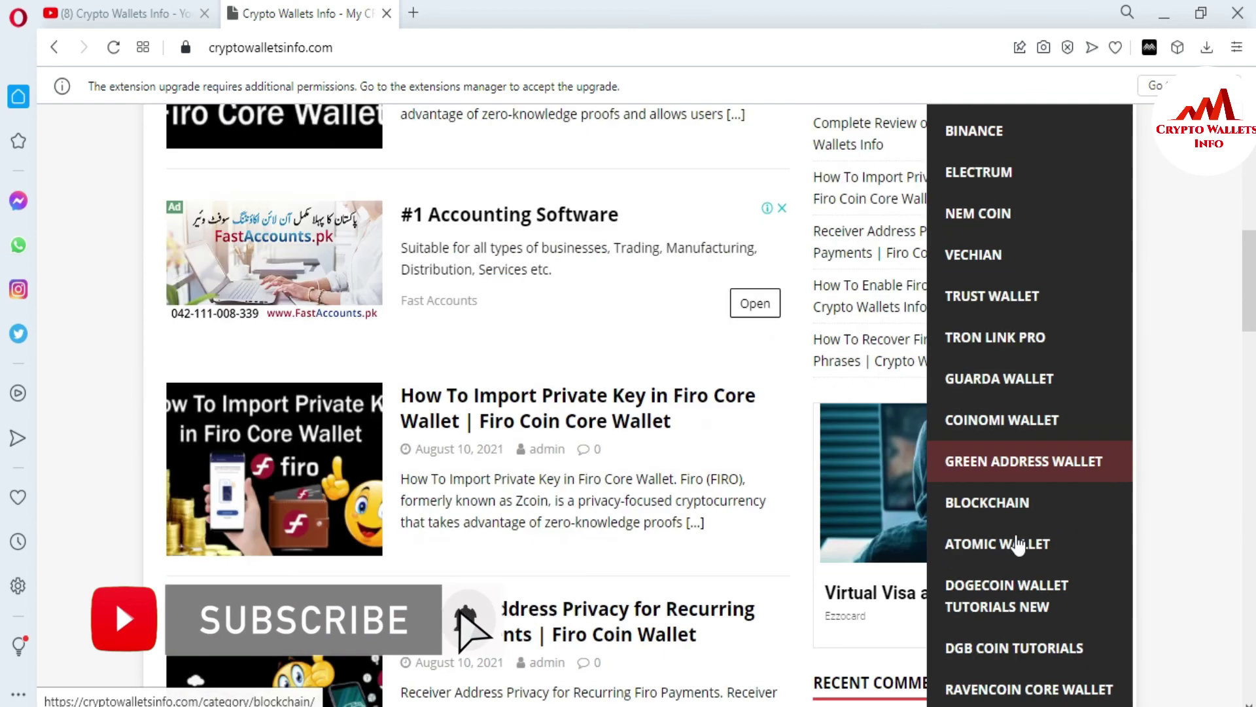
pyautogui.scroll(-2, 1017, 543)
pyautogui.scroll(10, 1018, 543)
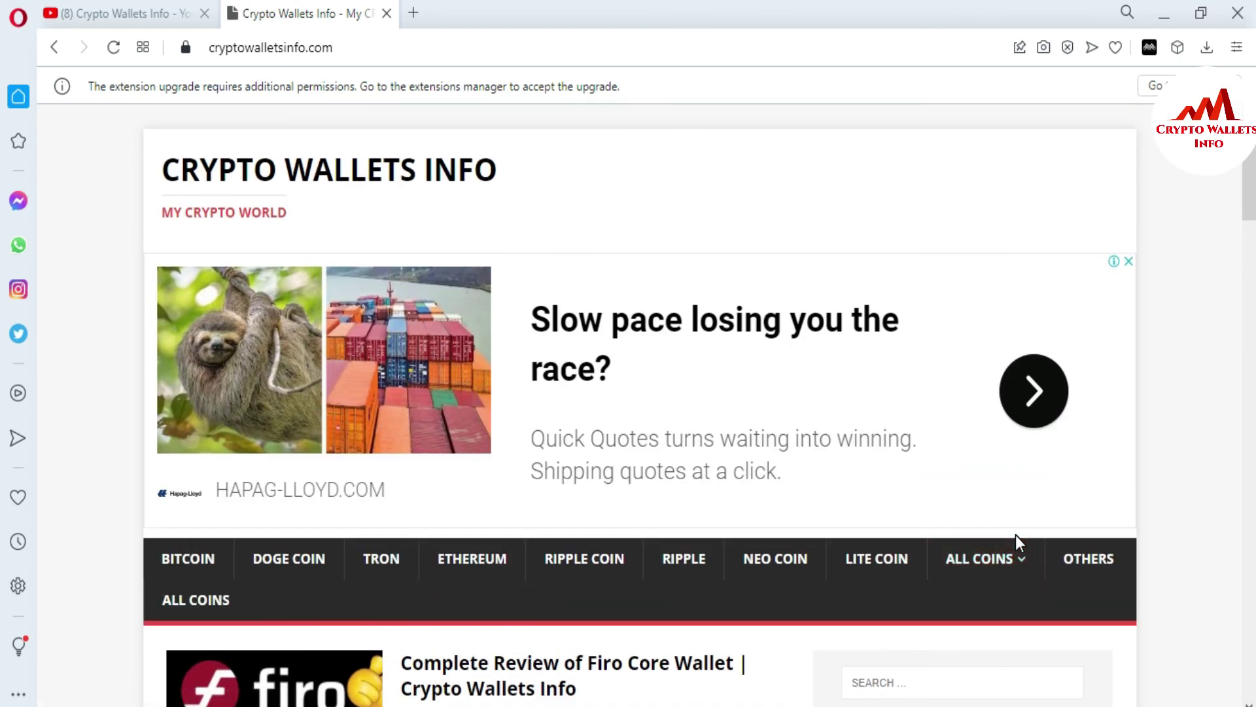
pyautogui.scroll(-5, 1016, 535)
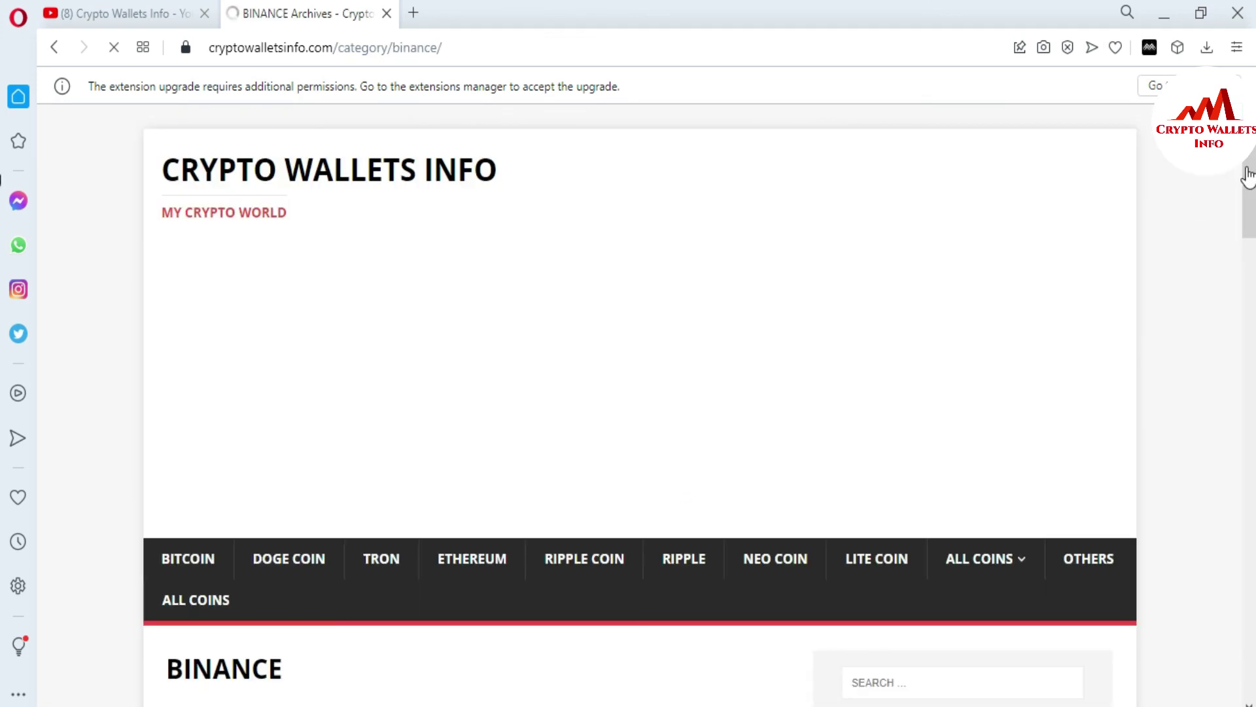
# Step: Scroll the BINANCE archive's tutorials, from How To Create Account In Binance to How To Exchange Crypto
pyautogui.scroll(-7, 3, 262)
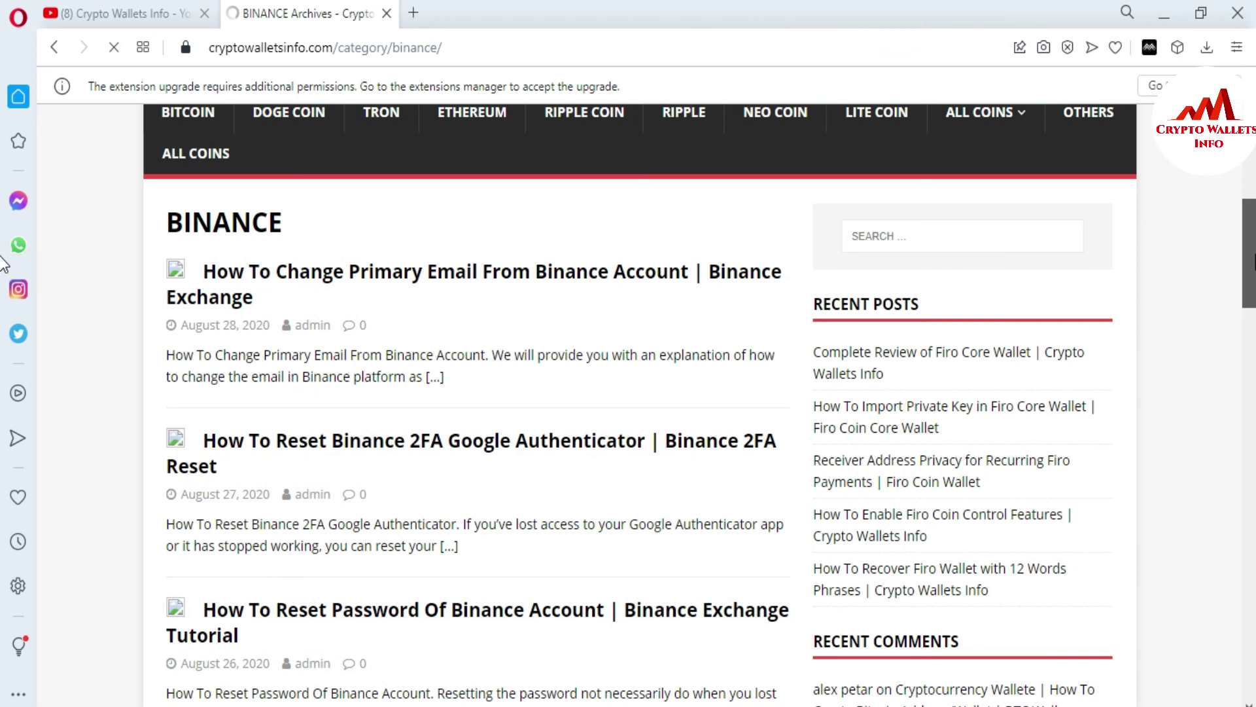
pyautogui.scroll(-1, 3, 268)
pyautogui.scroll(-2, 3, 269)
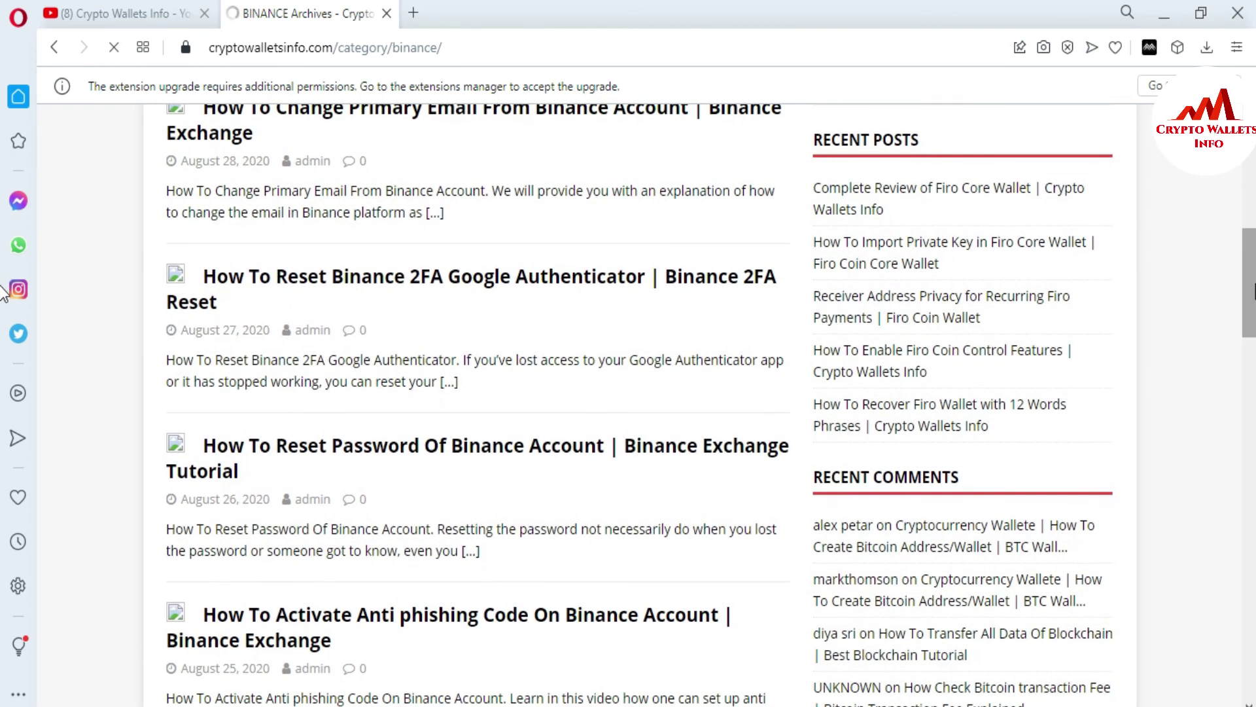
pyautogui.scroll(-3, 2, 288)
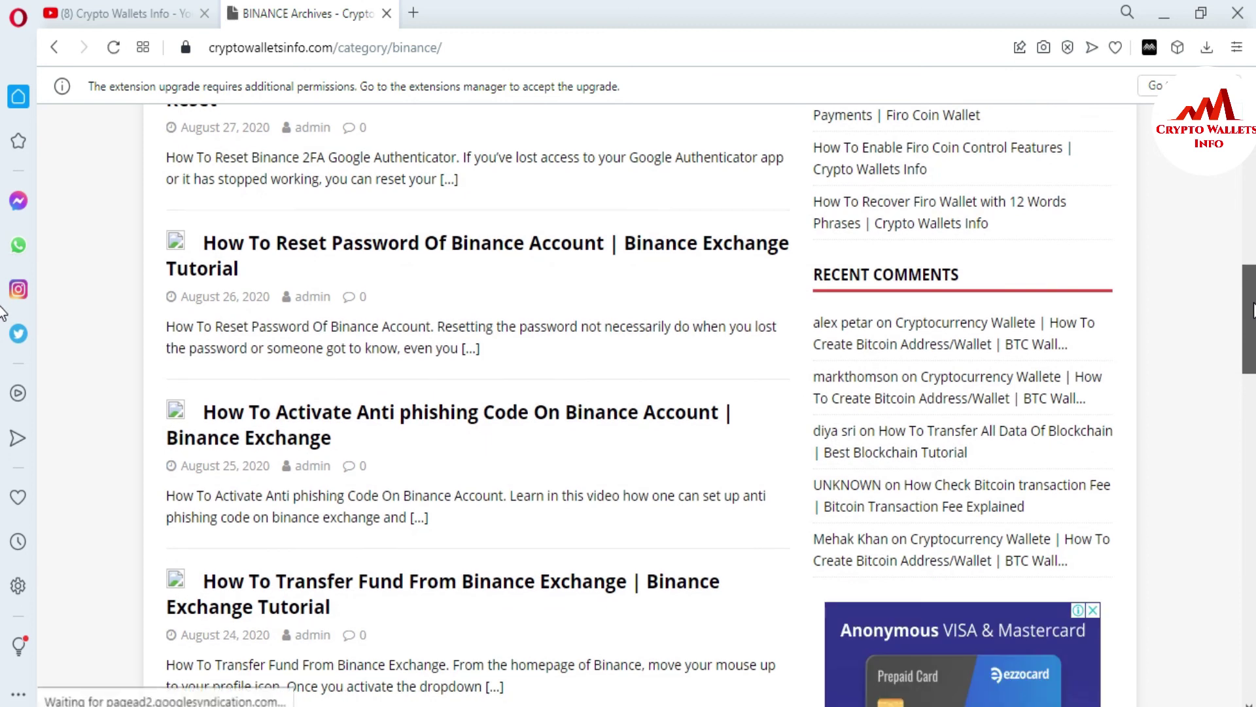
pyautogui.scroll(-2, 1, 313)
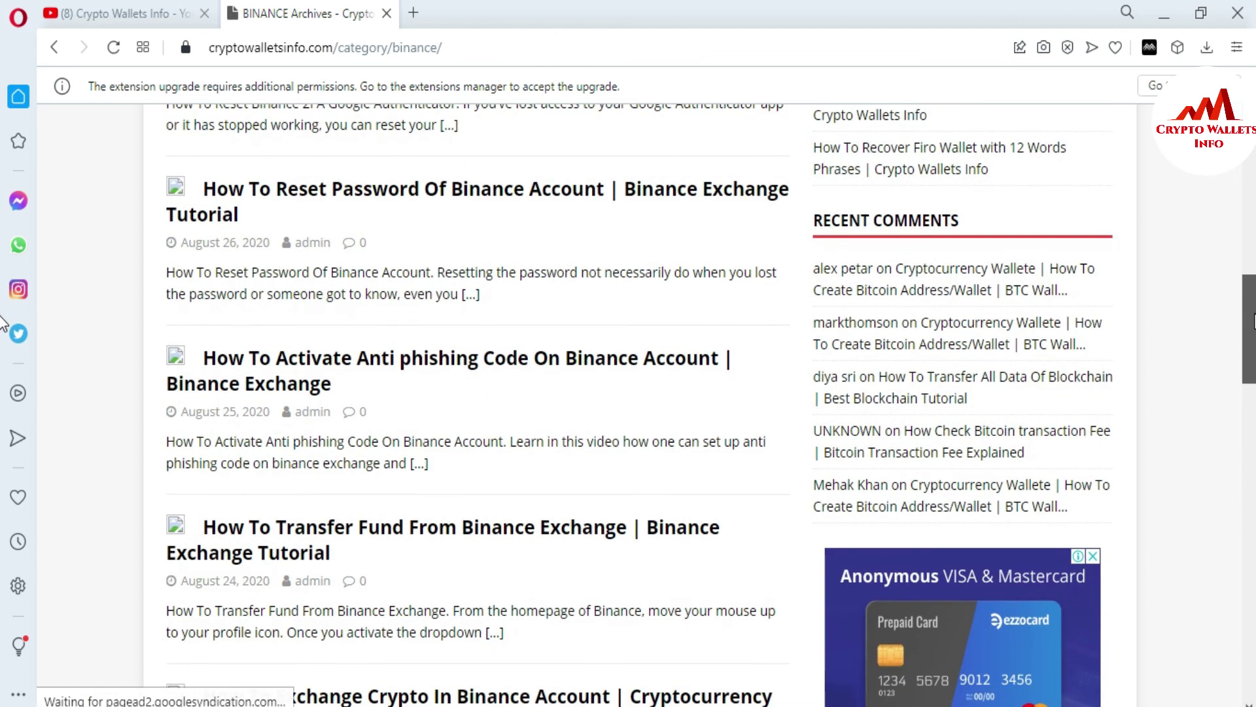
pyautogui.scroll(-3, 3, 331)
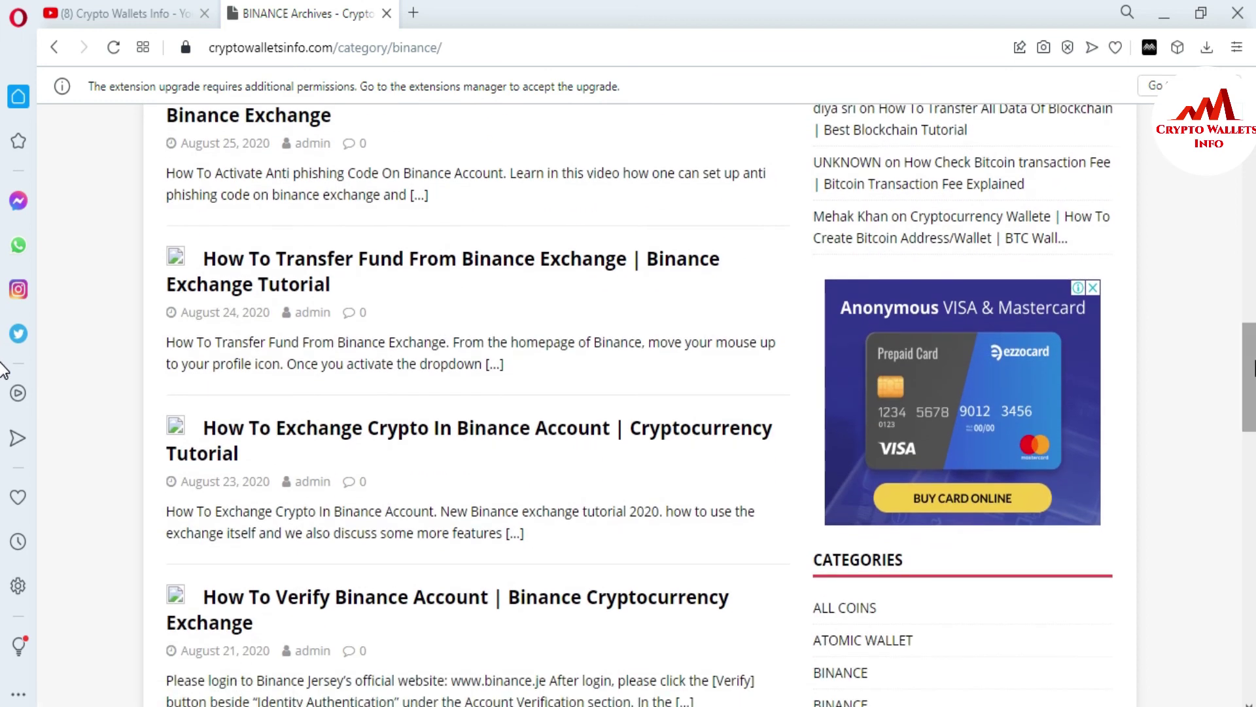
pyautogui.scroll(-3, 2, 370)
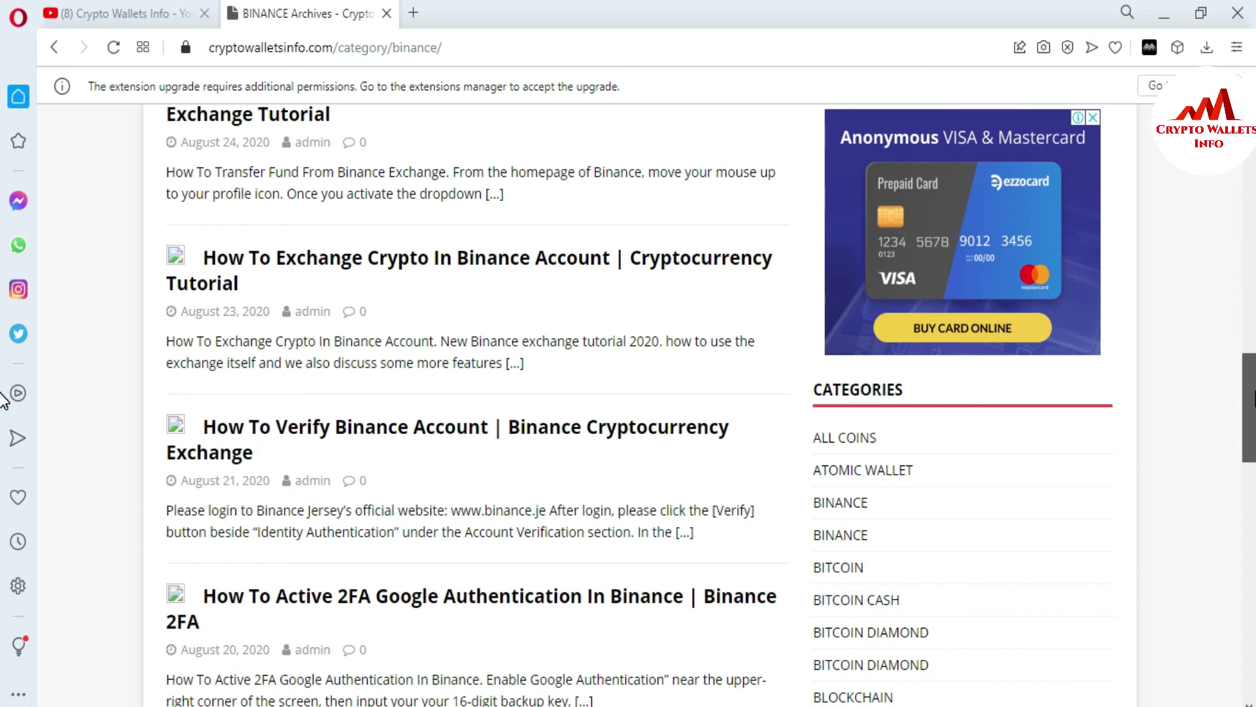
pyautogui.scroll(-4, 2, 412)
pyautogui.scroll(-3, 4, 451)
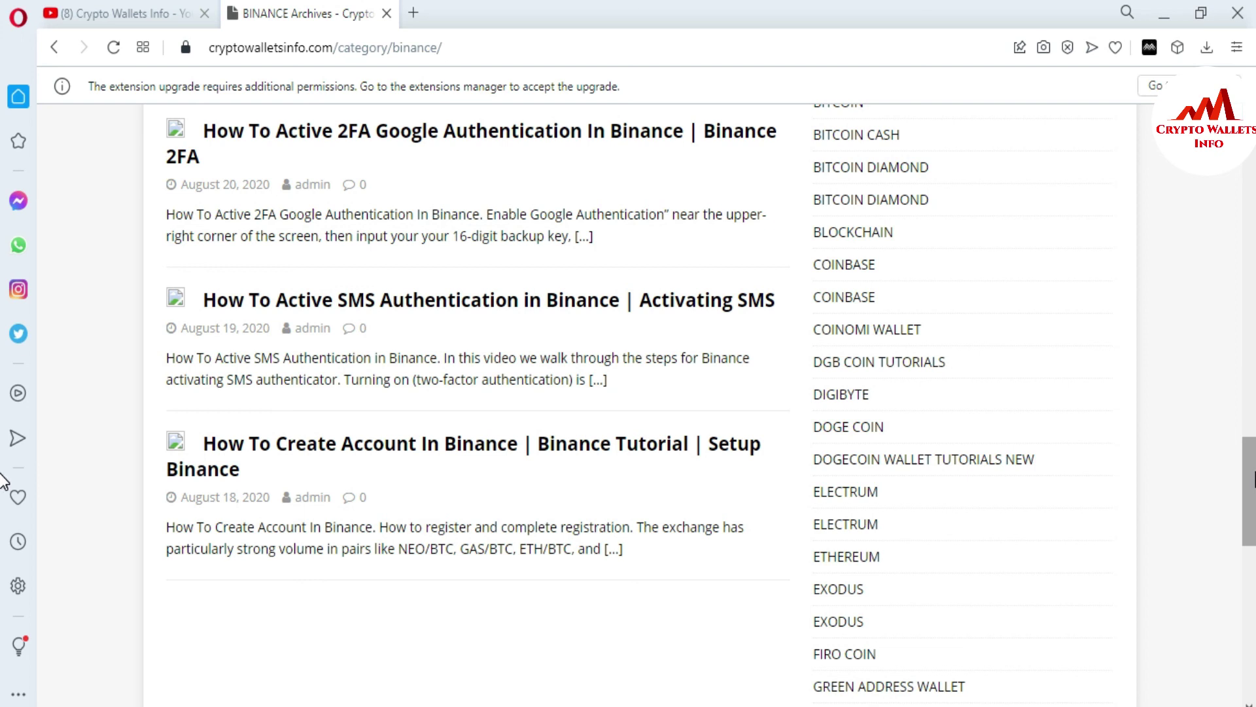
pyautogui.scroll(-2, 2, 494)
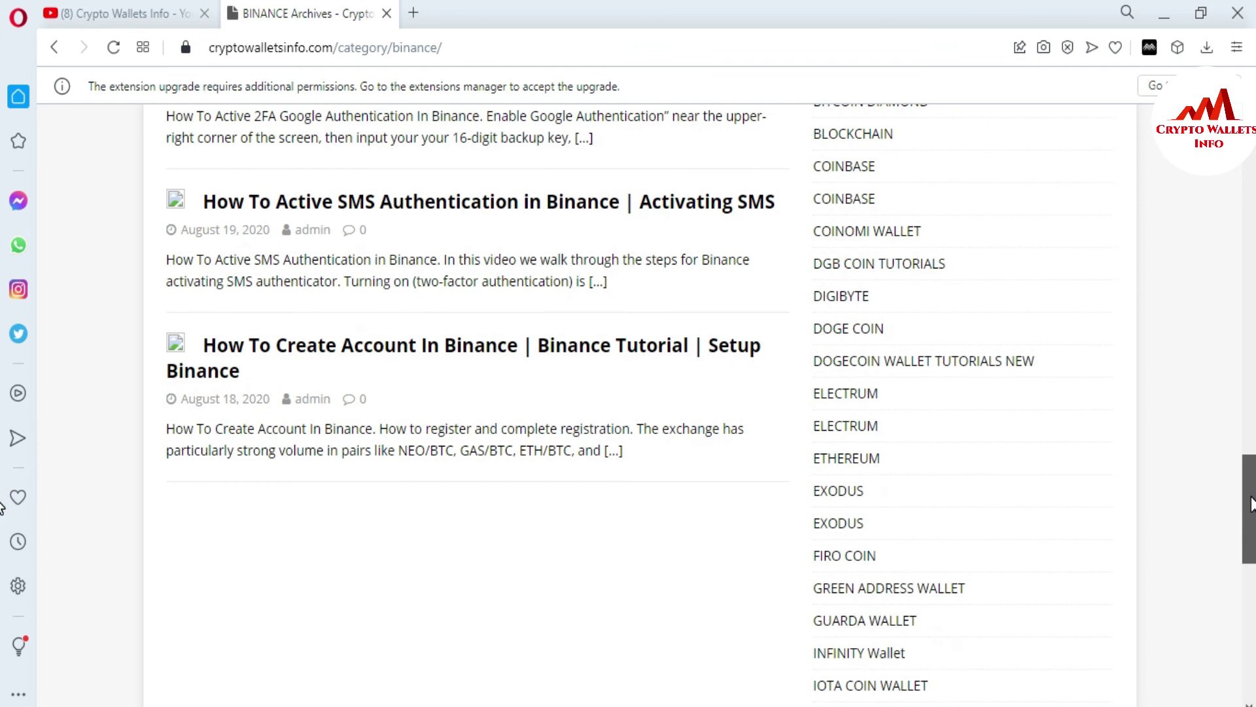
pyautogui.moveTo(1251, 504); pyautogui.dragTo(1250, 488)
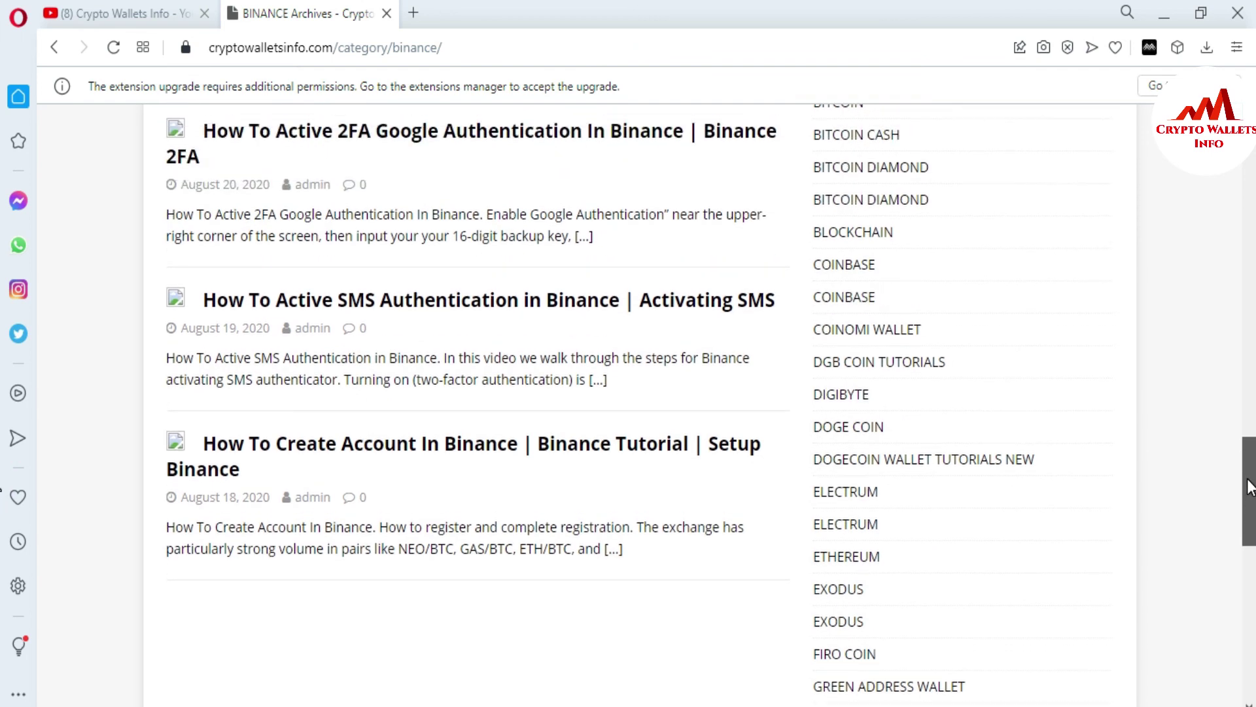
pyautogui.moveTo(1251, 488); pyautogui.dragTo(1253, 419)
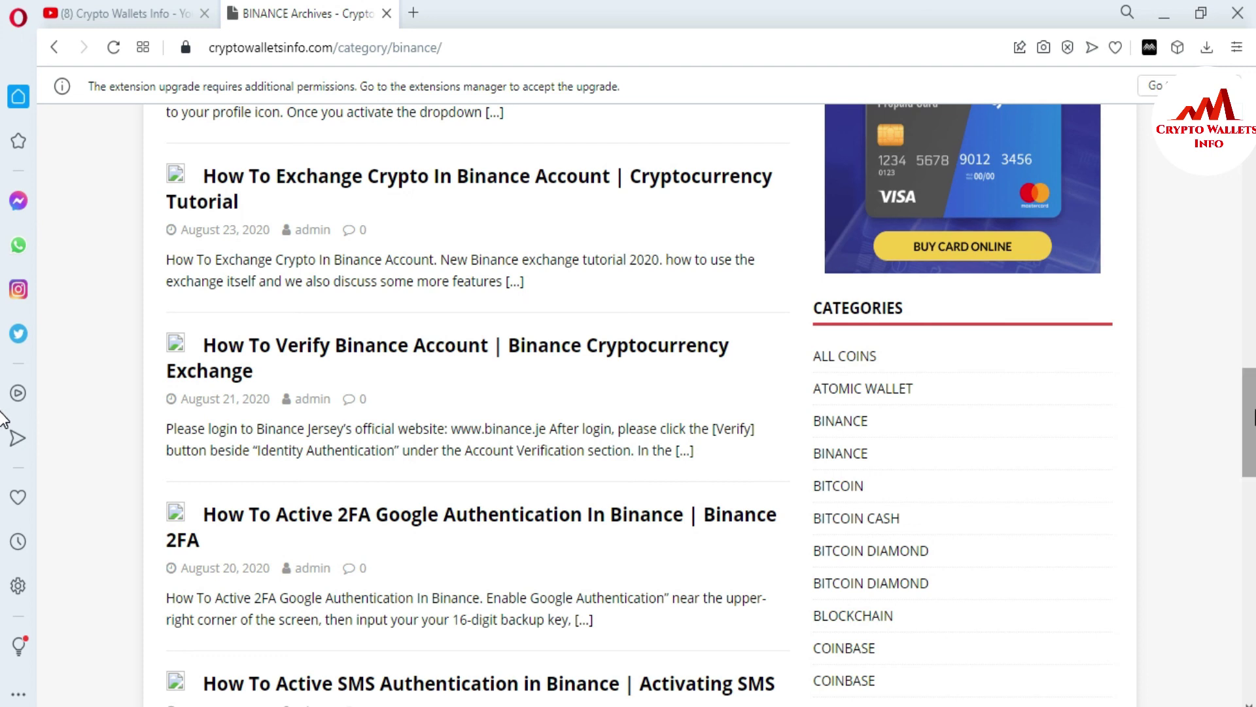